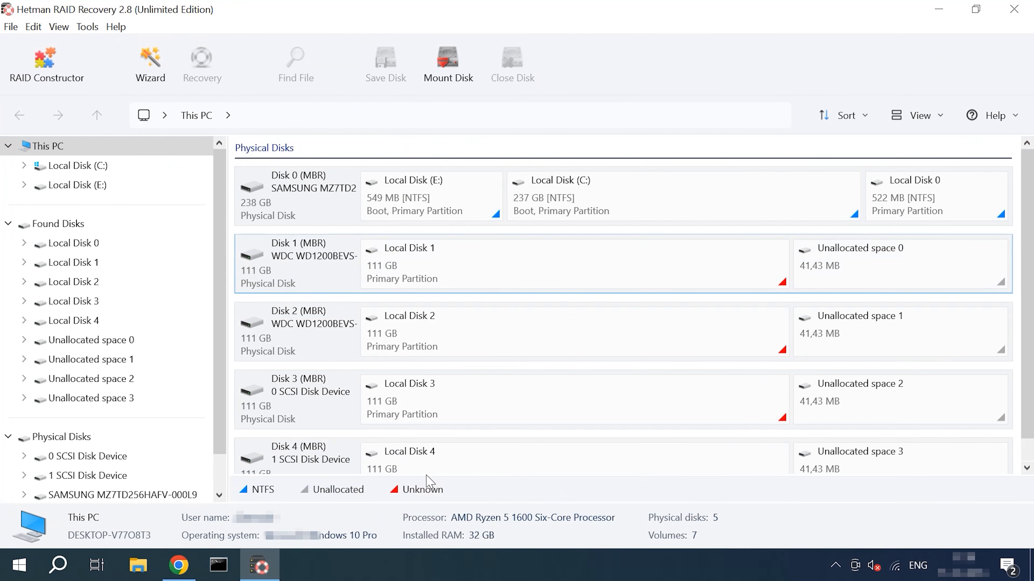
- Open the physical disk Disk 1 in the HEX-Editor and maximize the editor
{"action": "left_click", "coordinate": [310, 270]}
{"action": "right_click", "coordinate": [317, 272]}
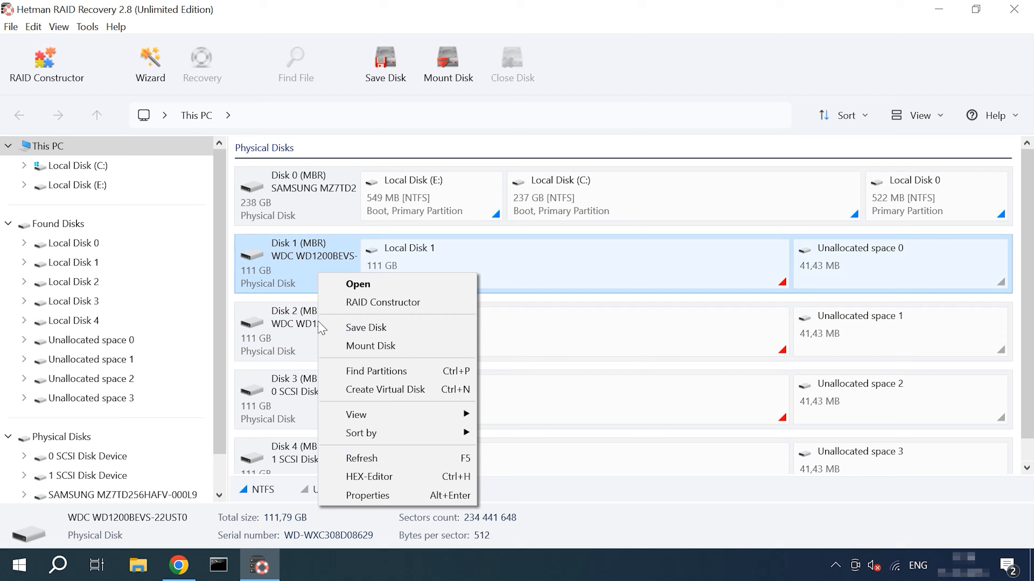
{"action": "left_click", "coordinate": [397, 480]}
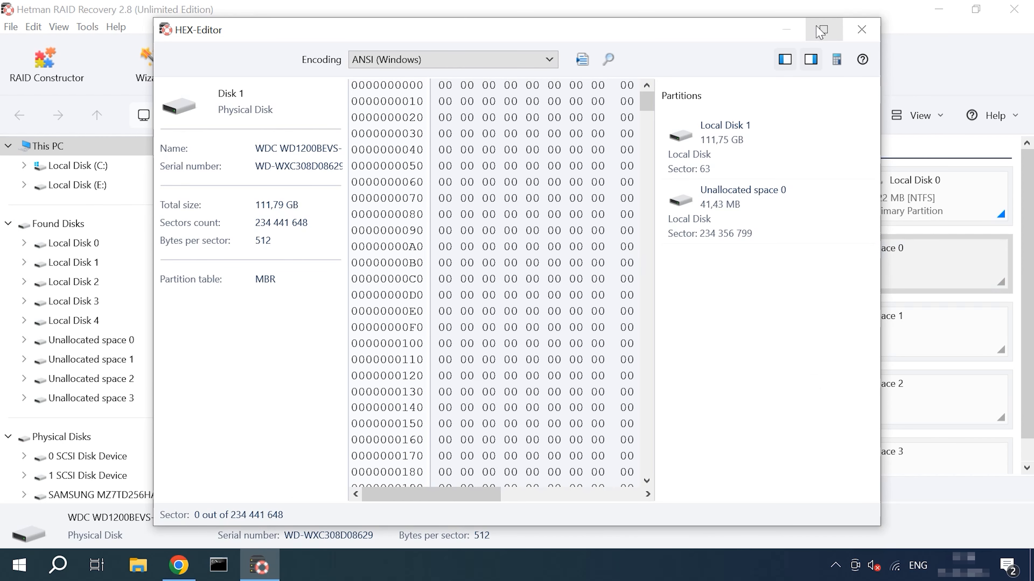
{"action": "left_click", "coordinate": [823, 30]}
{"action": "mouse_move", "coordinate": [499, 278]}
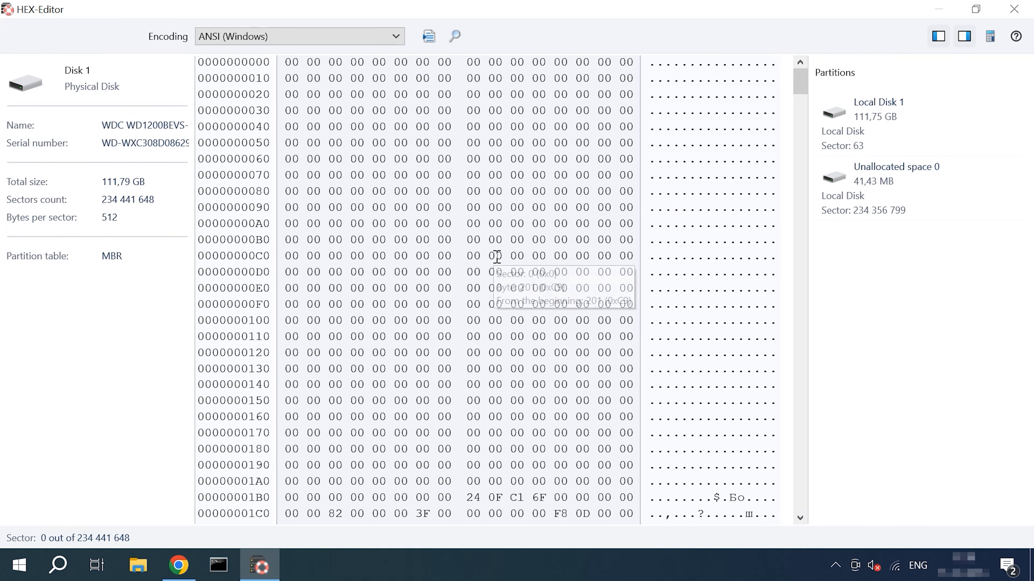
{"action": "left_click", "coordinate": [455, 38]}
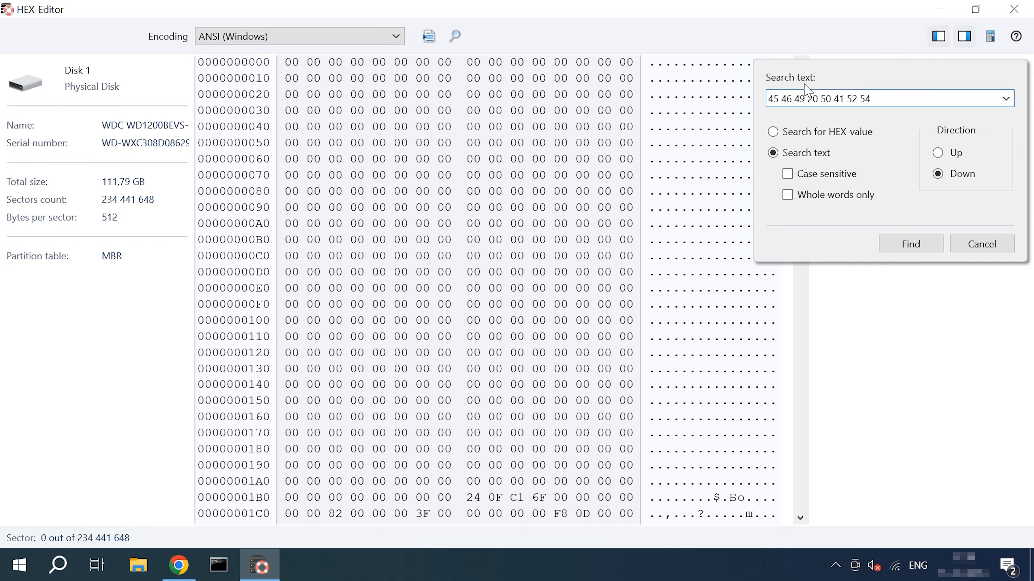
{"action": "left_click", "coordinate": [795, 138]}
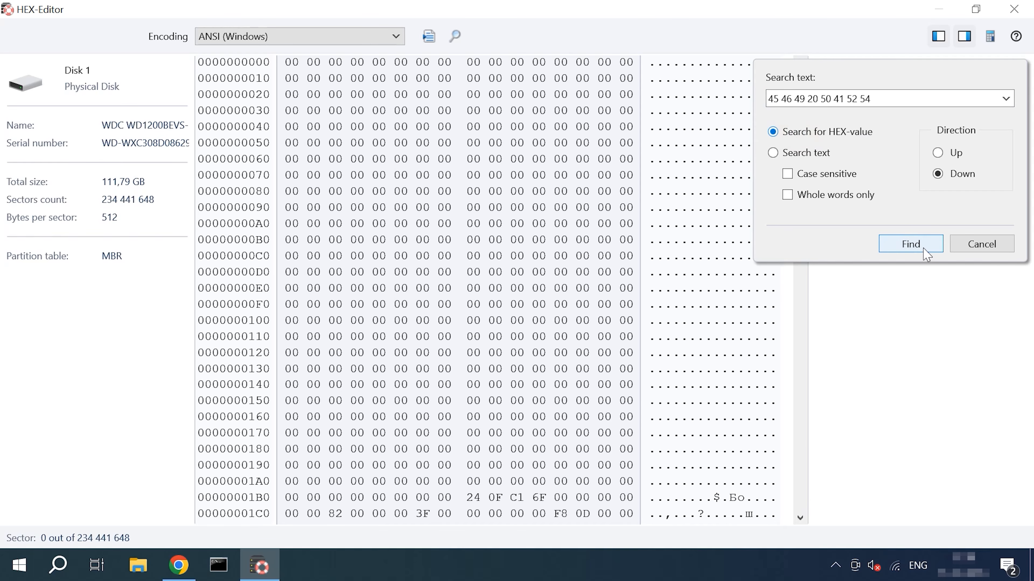
{"action": "left_click", "coordinate": [911, 244]}
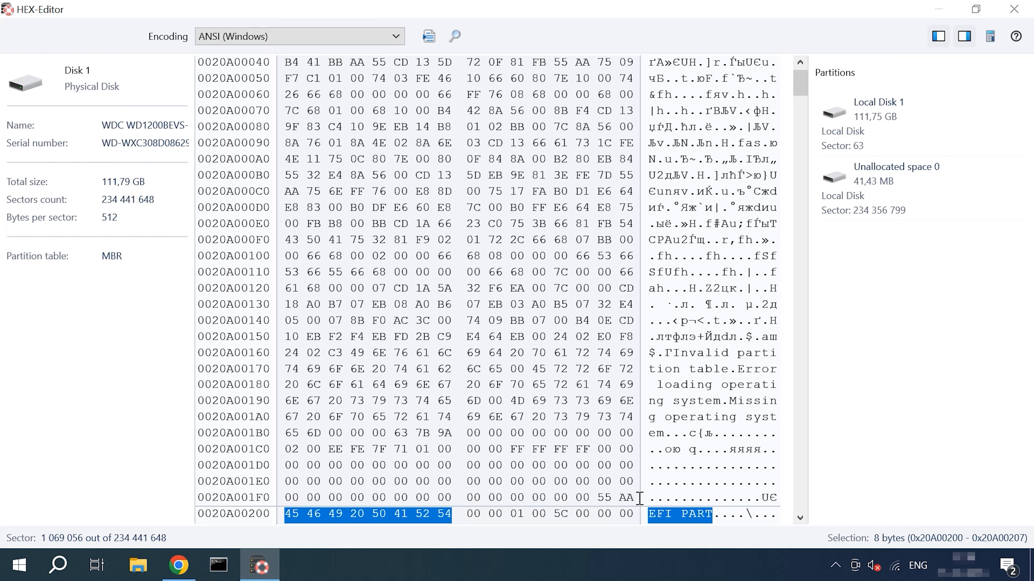
{"action": "mouse_move", "coordinate": [365, 517]}
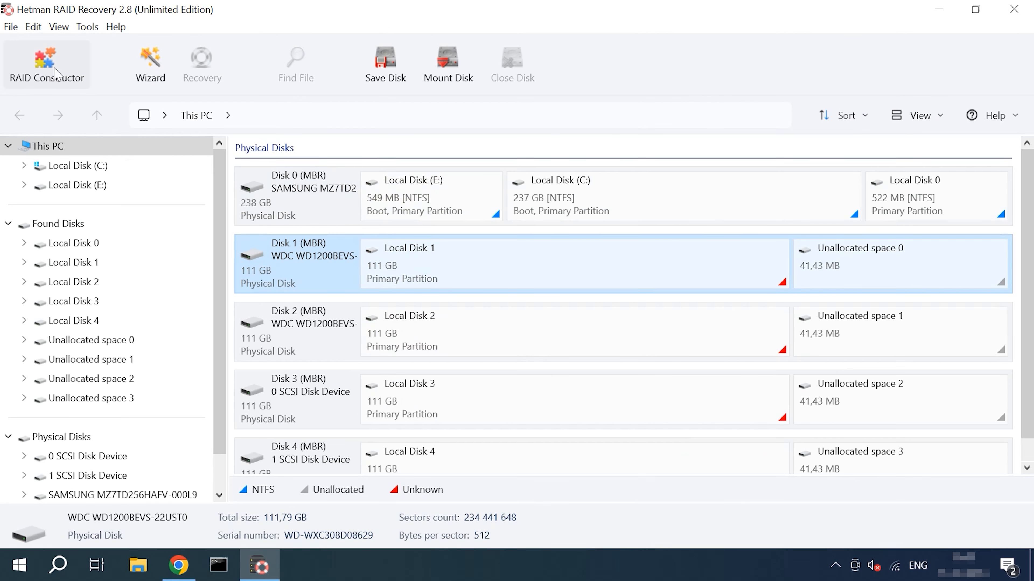
- Start the RAID Constructor in Manual mode and proceed to the array parameters
{"action": "left_click", "coordinate": [52, 77]}
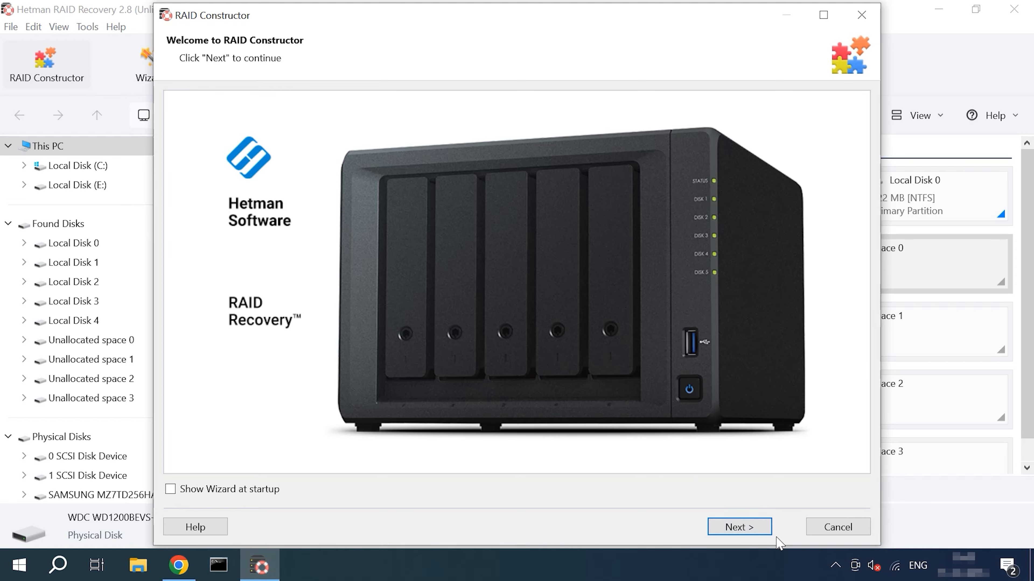
{"action": "left_click", "coordinate": [738, 527]}
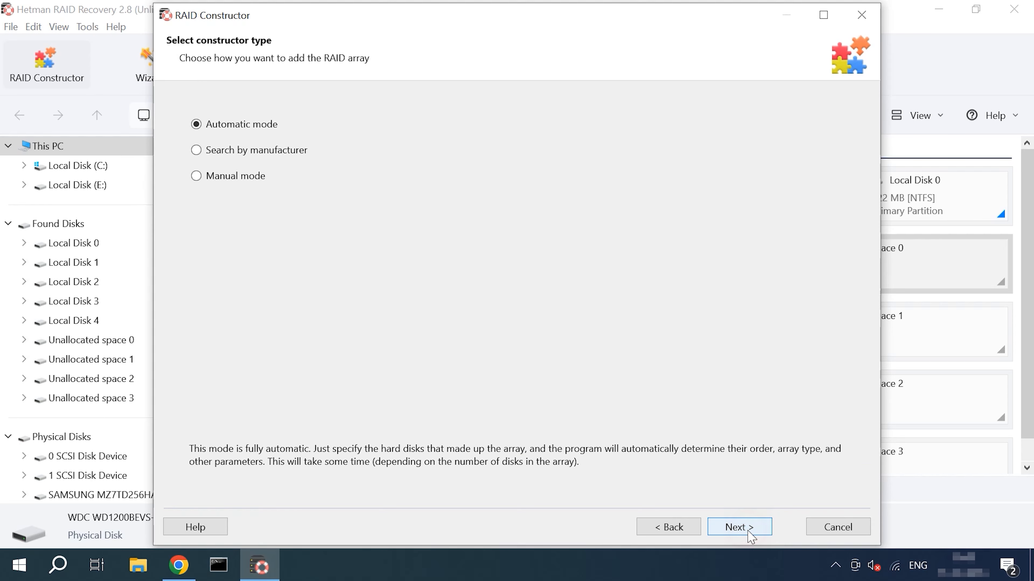
{"action": "left_click", "coordinate": [225, 176]}
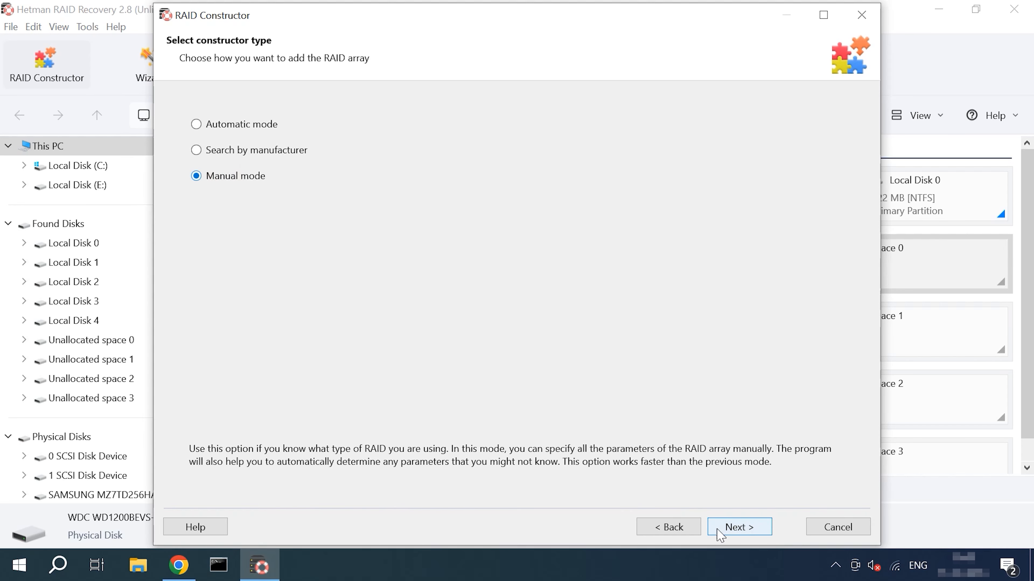
{"action": "left_click", "coordinate": [743, 529]}
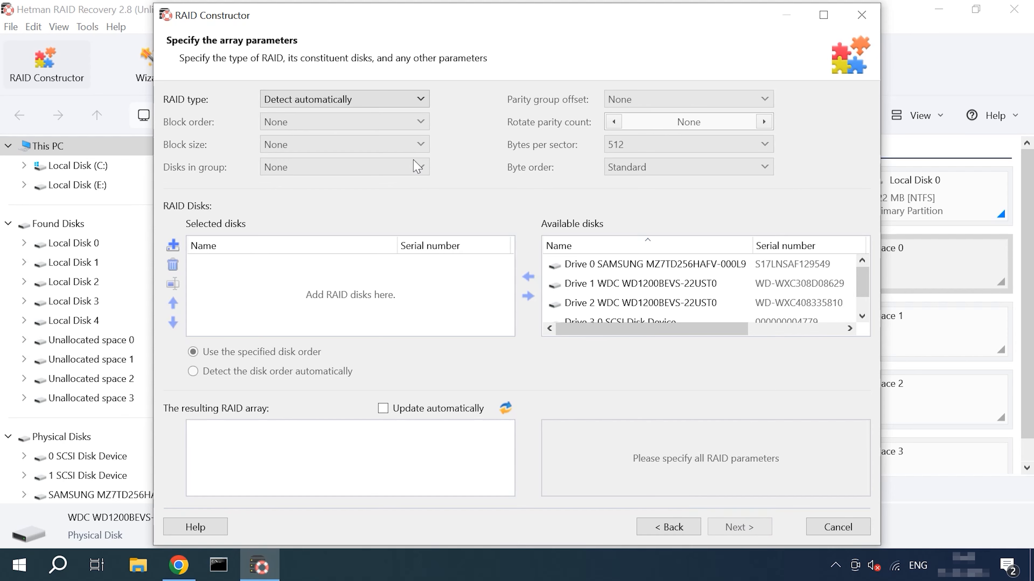
- Set the array's RAID type to RAID 0 (Stripe) and its block size to 64 KB
{"action": "left_click", "coordinate": [369, 99]}
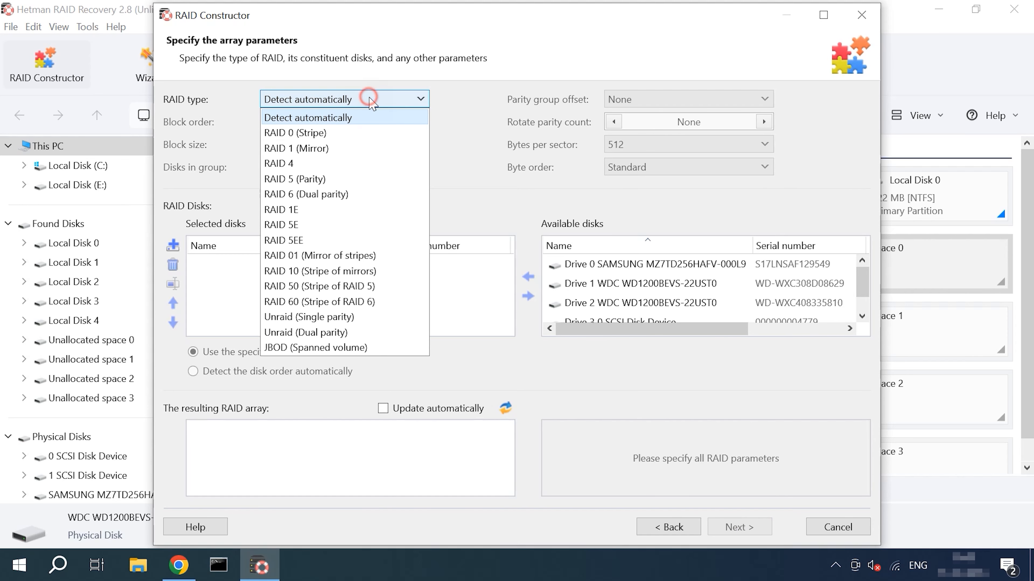
{"action": "left_click", "coordinate": [312, 134]}
{"action": "left_click", "coordinate": [390, 145]}
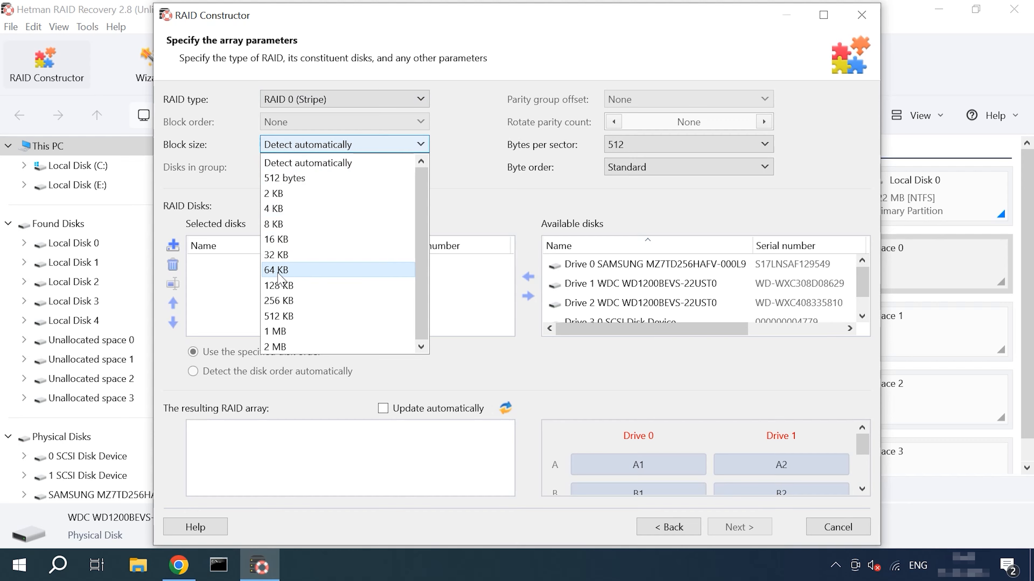
{"action": "left_click", "coordinate": [281, 271]}
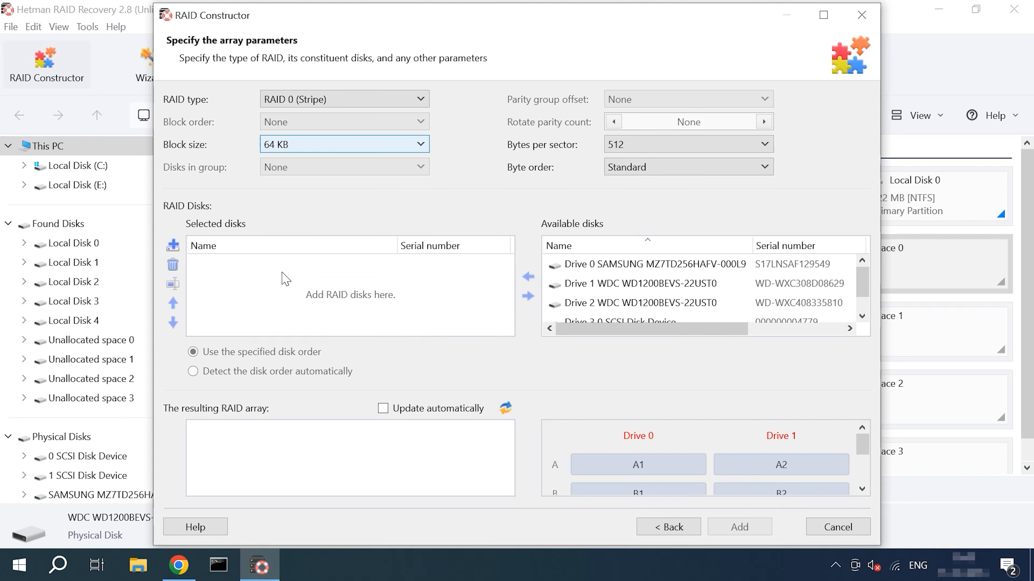
- Add Drive 1 and Drive 2, the two WDC WD1200BEVS-22UST0 disks, to the selected RAID disks
{"action": "left_click", "coordinate": [632, 290]}
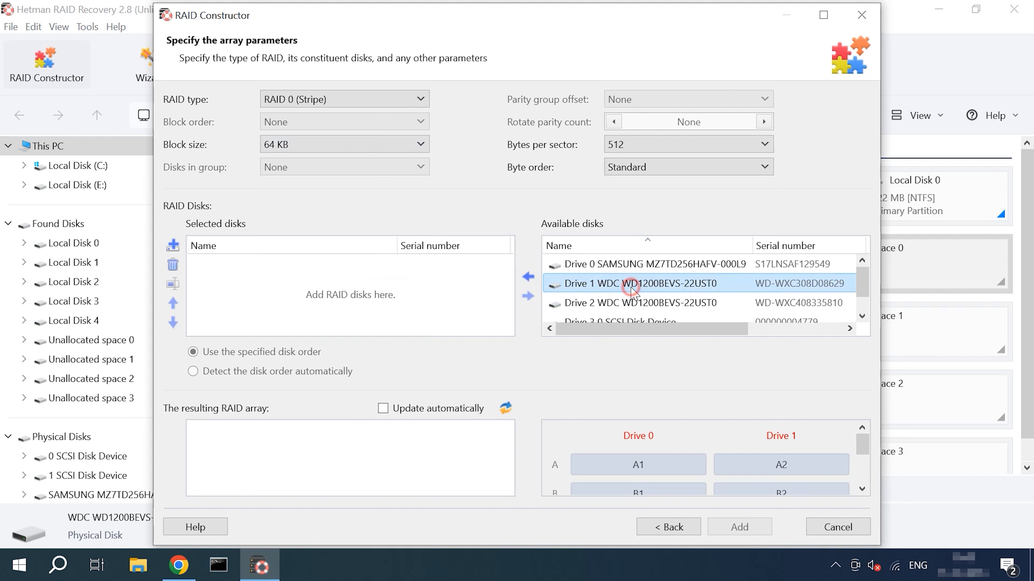
{"action": "left_click", "coordinate": [527, 277]}
{"action": "left_click", "coordinate": [528, 277]}
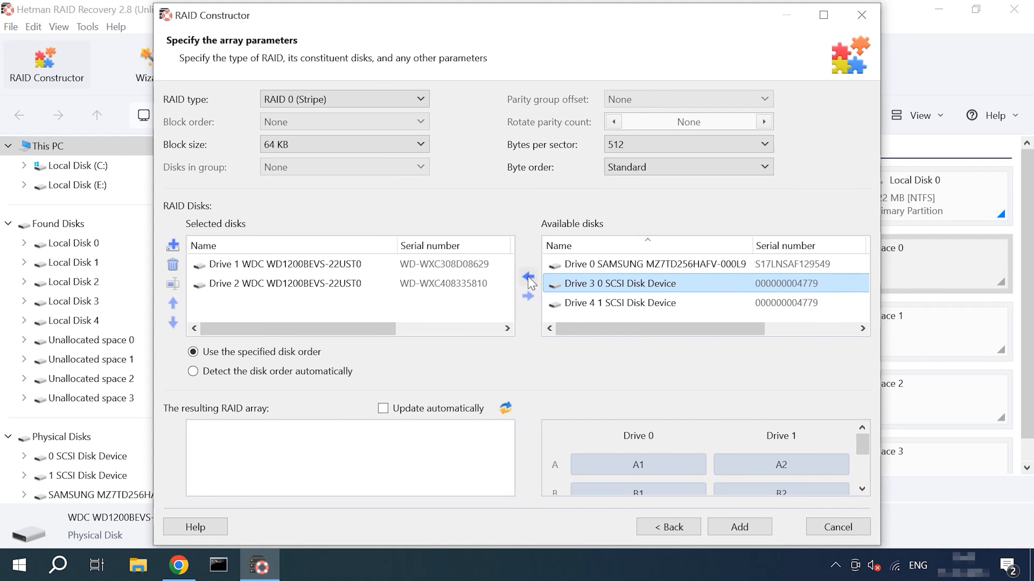
- Set the offset of Drive 1 to 1069056 sectors in its RAID disk options
{"action": "left_click", "coordinate": [250, 267]}
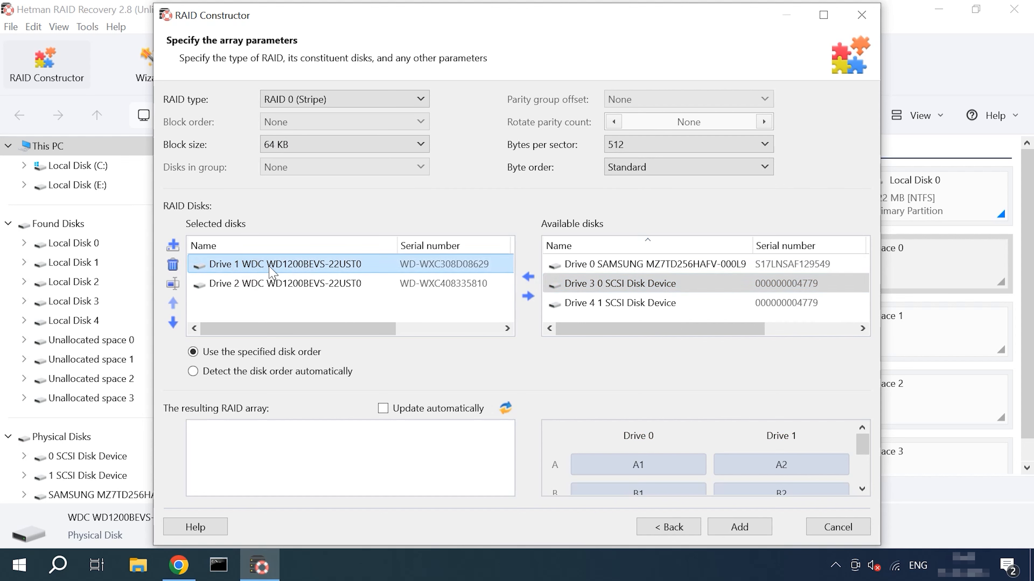
{"action": "left_click", "coordinate": [173, 284]}
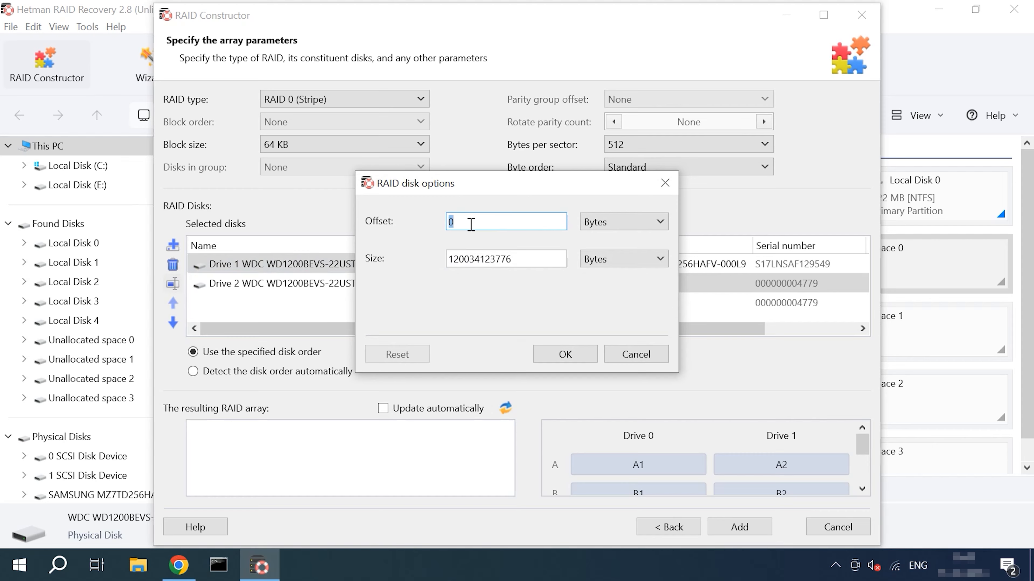
{"action": "type", "text": "1069056"}
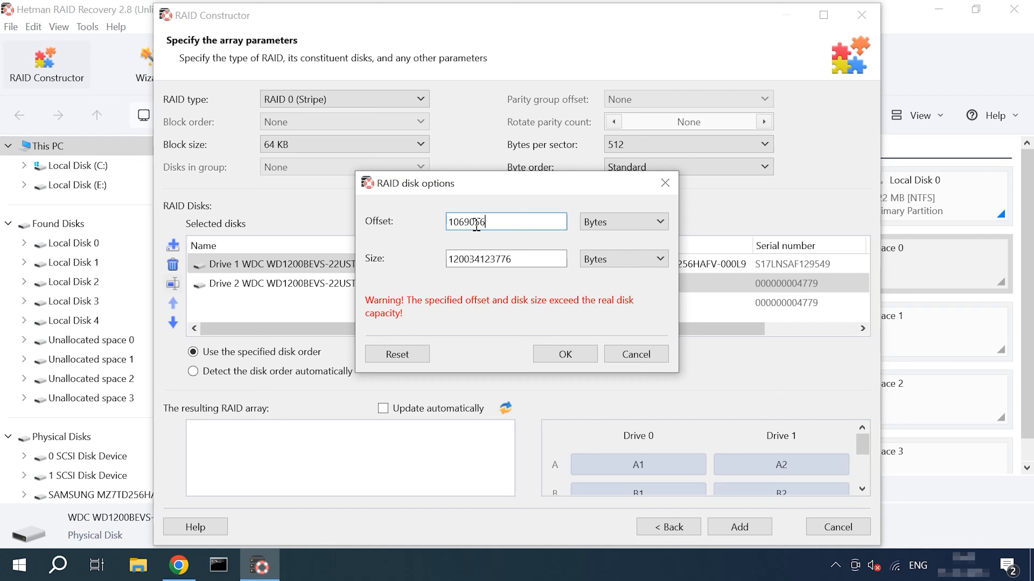
{"action": "left_click", "coordinate": [660, 223]}
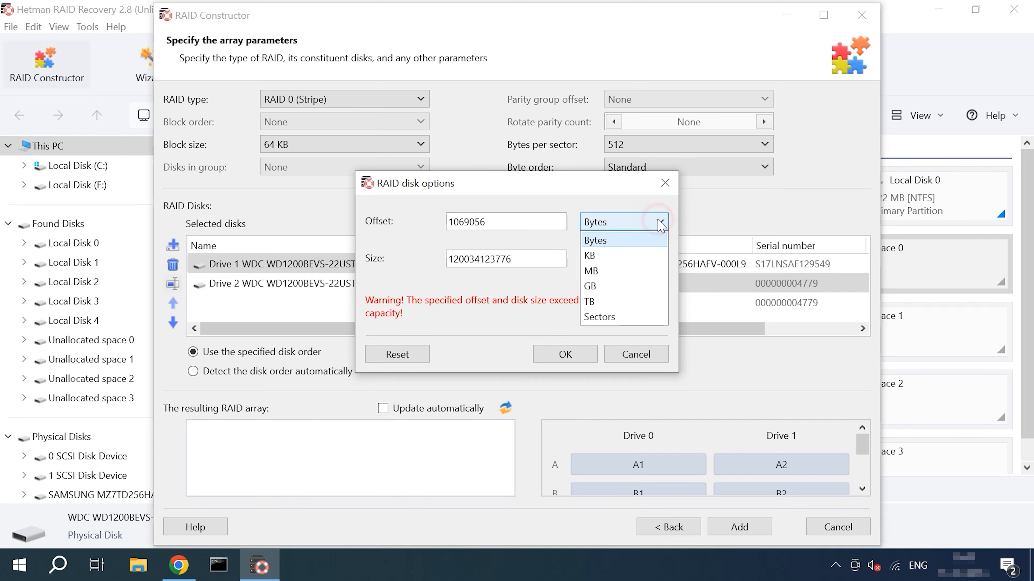
{"action": "left_click", "coordinate": [615, 319]}
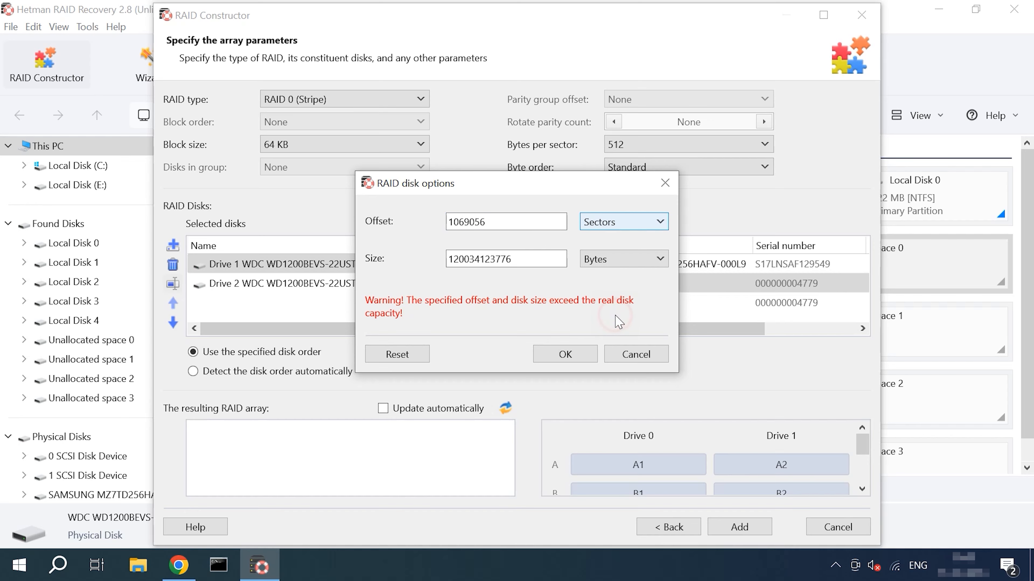
{"action": "left_click", "coordinate": [574, 355]}
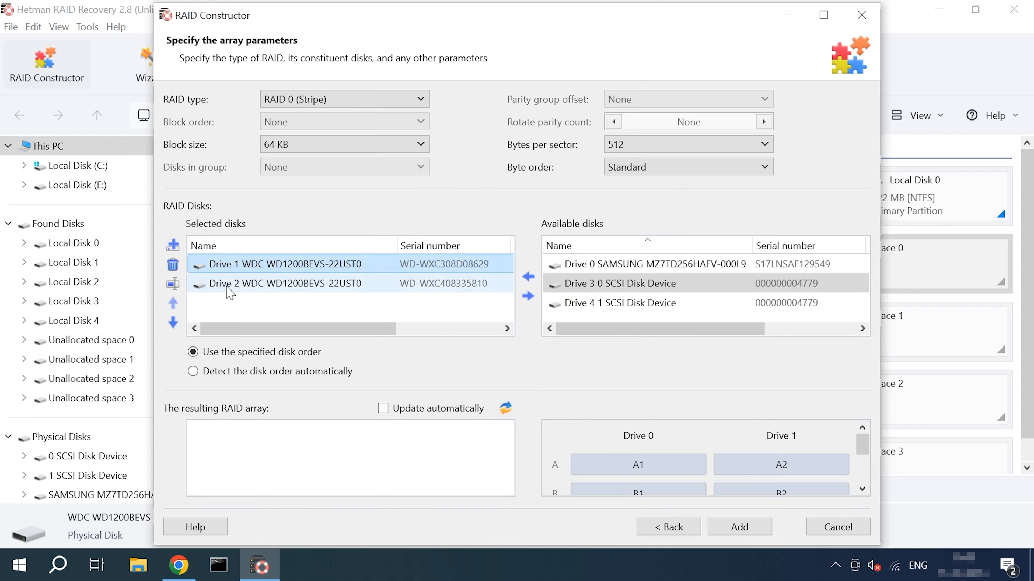
- Set the offset of Drive 2 to 1069056 sectors in its RAID disk options
{"action": "left_click", "coordinate": [230, 287]}
{"action": "left_click", "coordinate": [173, 283]}
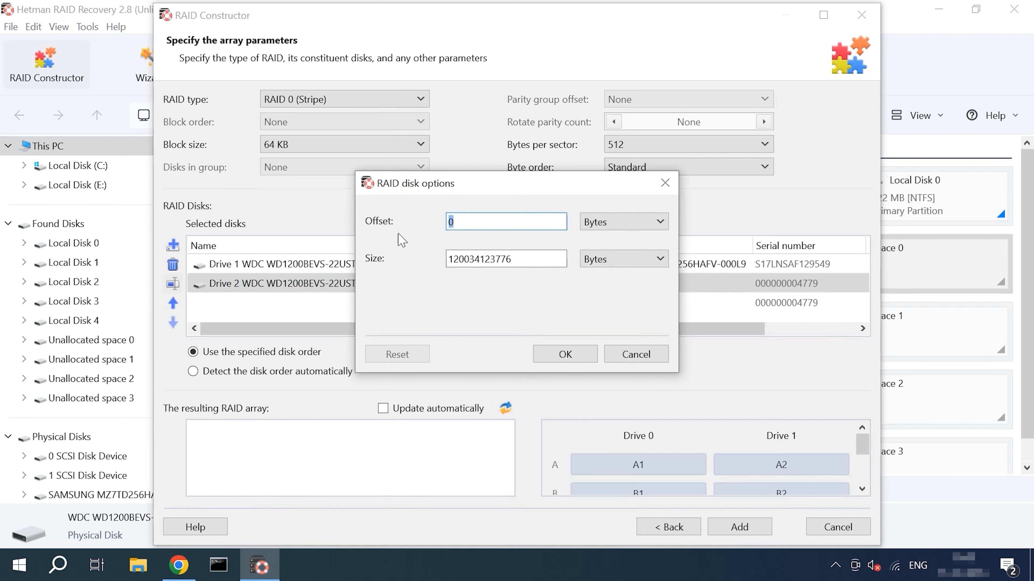
{"action": "type", "text": "10690560"}
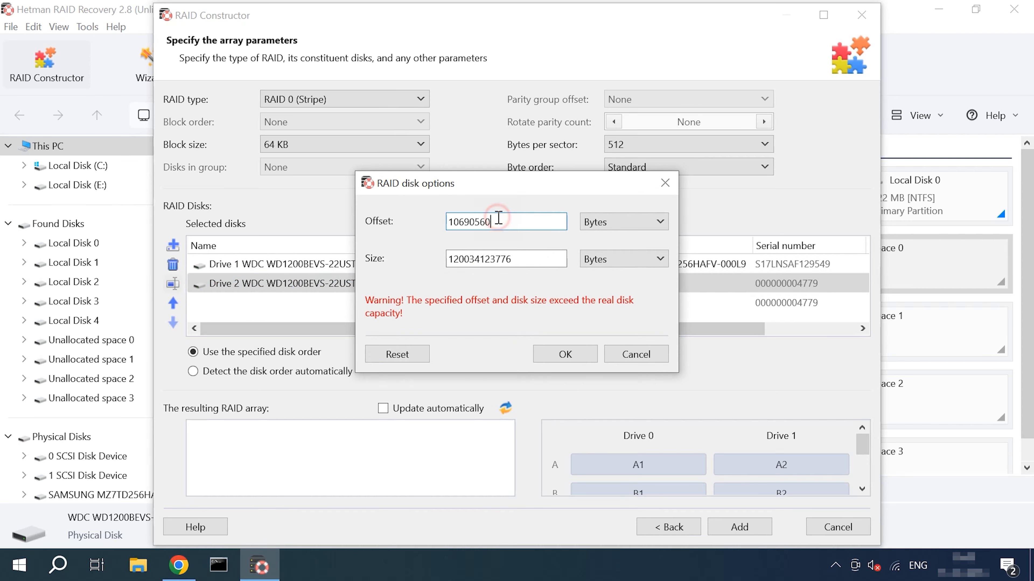
{"action": "key", "text": "BackSpace"}
{"action": "left_click", "coordinate": [627, 222]}
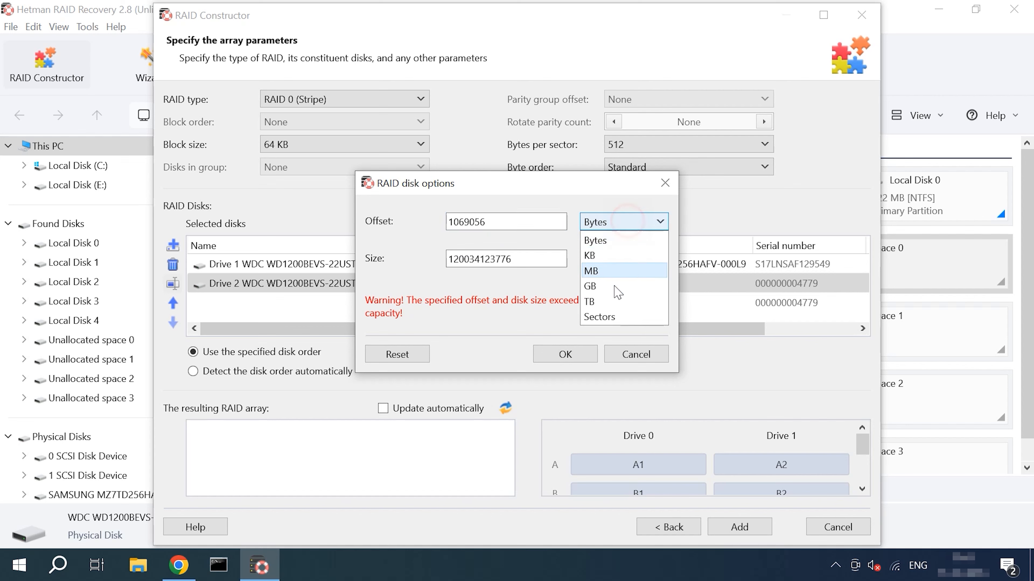
{"action": "left_click", "coordinate": [599, 317]}
{"action": "left_click", "coordinate": [566, 355]}
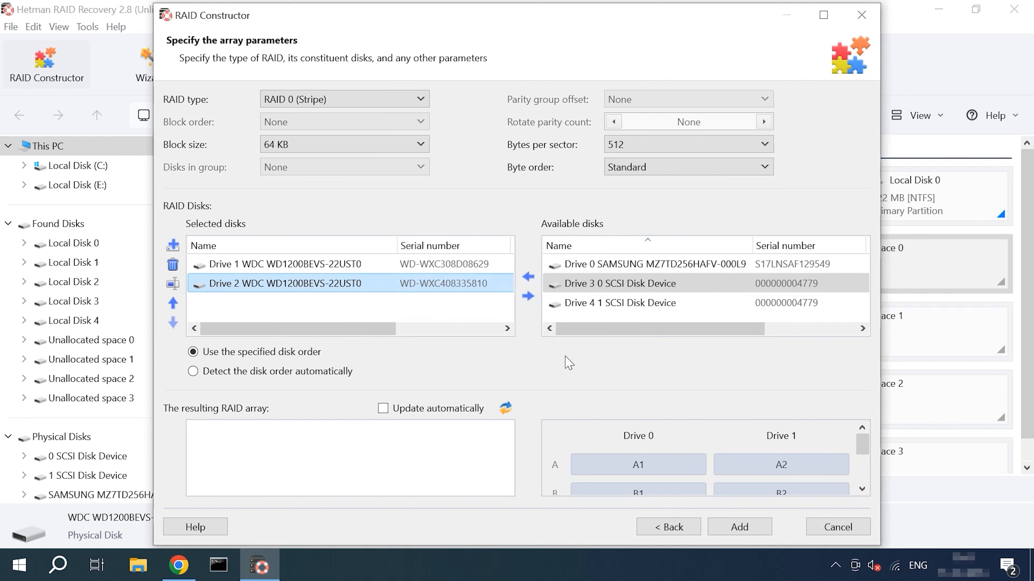
- Turn on automatic updating of the resulting RAID array, check its detected partitions, and add the array
{"action": "left_click", "coordinate": [421, 409]}
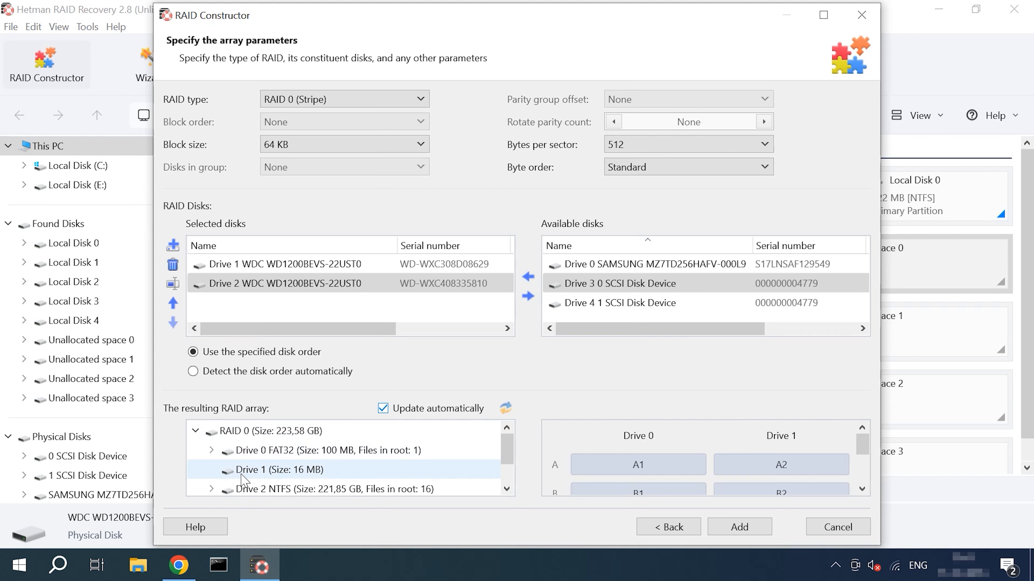
{"action": "left_click", "coordinate": [240, 431]}
{"action": "left_click", "coordinate": [277, 454]}
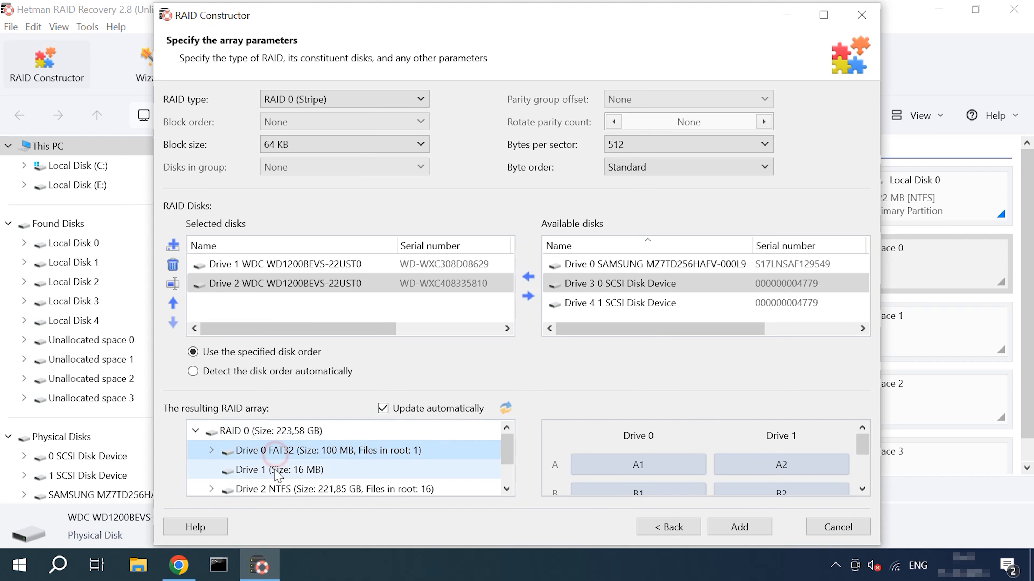
{"action": "left_click", "coordinate": [285, 488]}
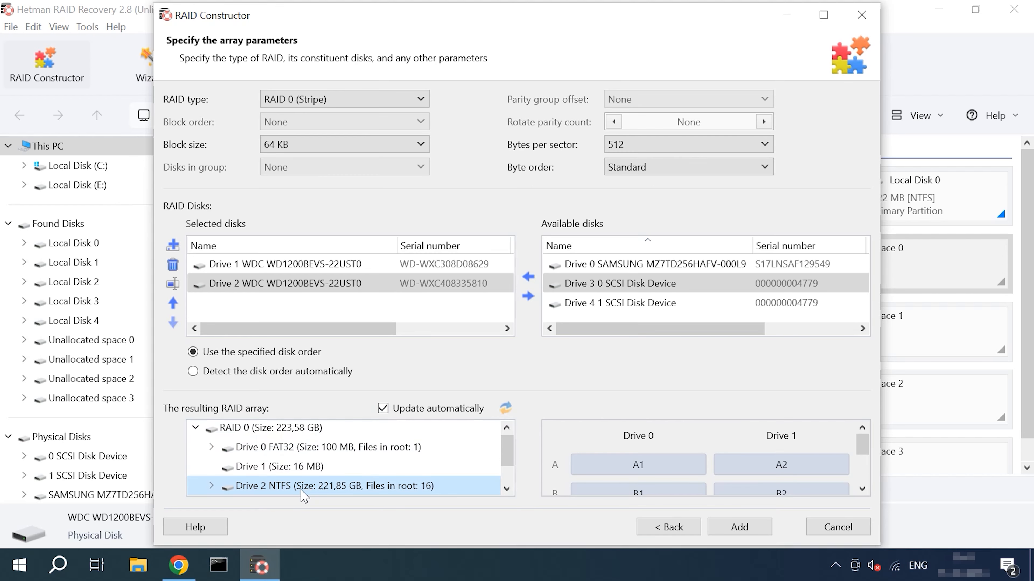
{"action": "left_click", "coordinate": [751, 529]}
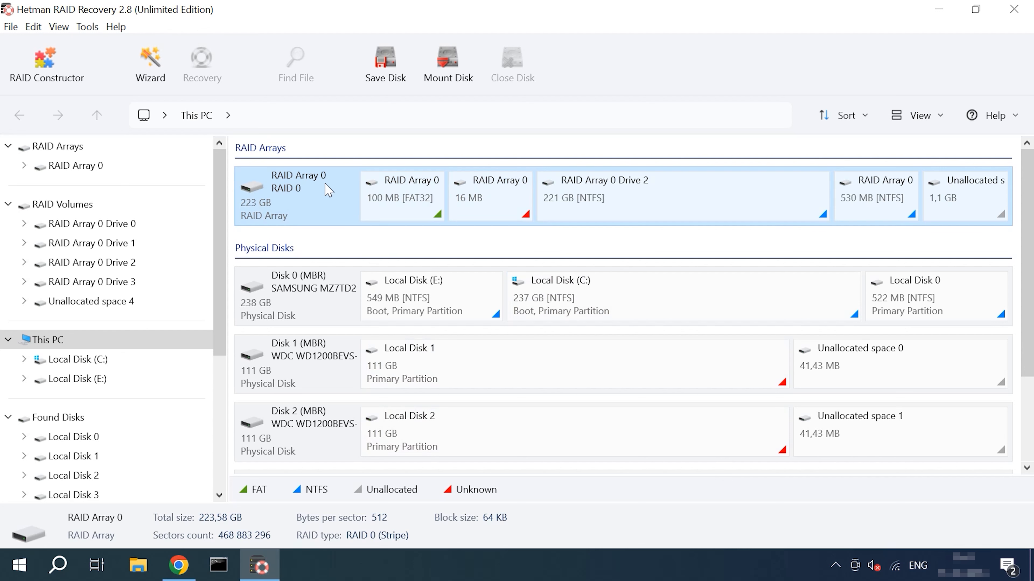
- Run a Fast scan of the 221 GB NTFS volume RAID Array 0 Drive 2 and open its dataR0 folder
{"action": "left_click", "coordinate": [659, 200]}
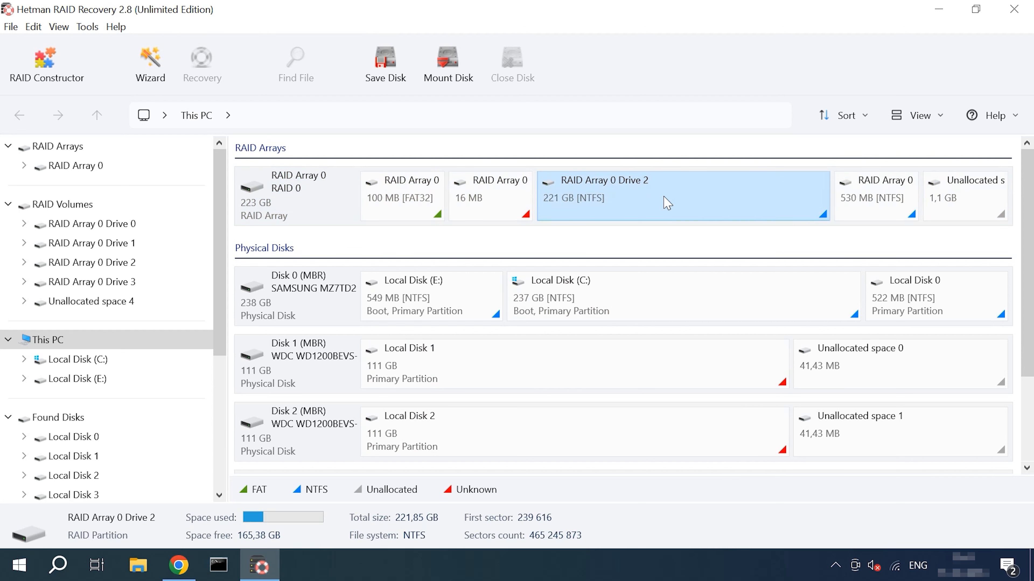
{"action": "right_click", "coordinate": [665, 199]}
{"action": "left_click", "coordinate": [730, 209]}
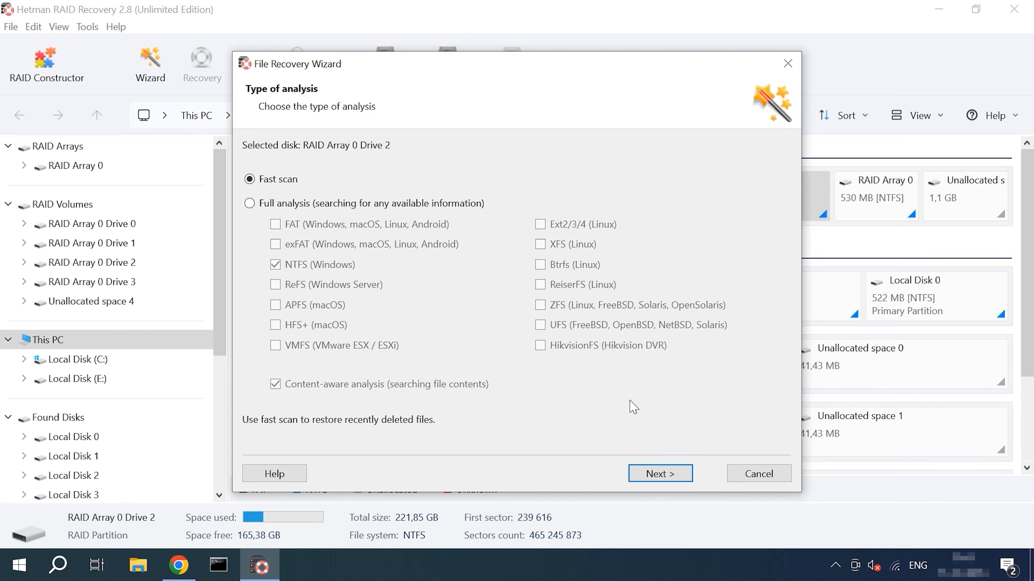
{"action": "left_click", "coordinate": [674, 472]}
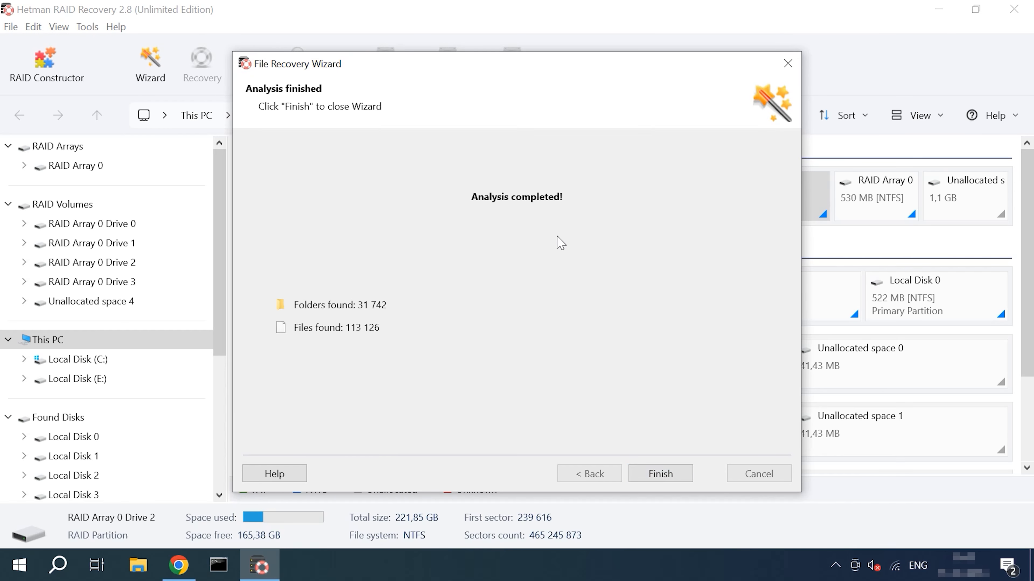
{"action": "left_click", "coordinate": [673, 472]}
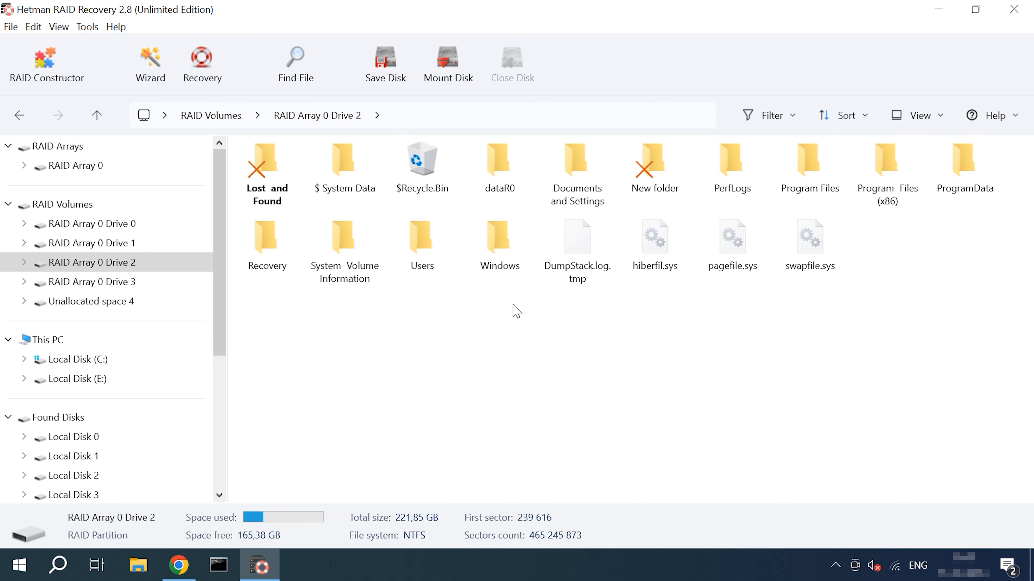
{"action": "left_click", "coordinate": [495, 165]}
{"action": "double_click", "coordinate": [495, 165]}
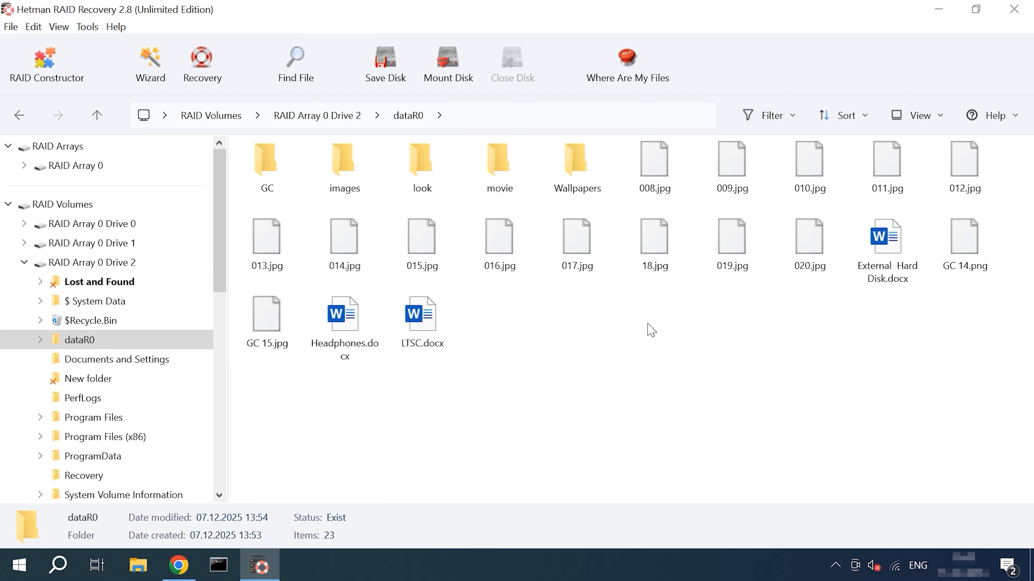
- Preview the images 008.jpg and 18.jpg from the dataR0 folder in full screen
{"action": "right_click", "coordinate": [651, 162]}
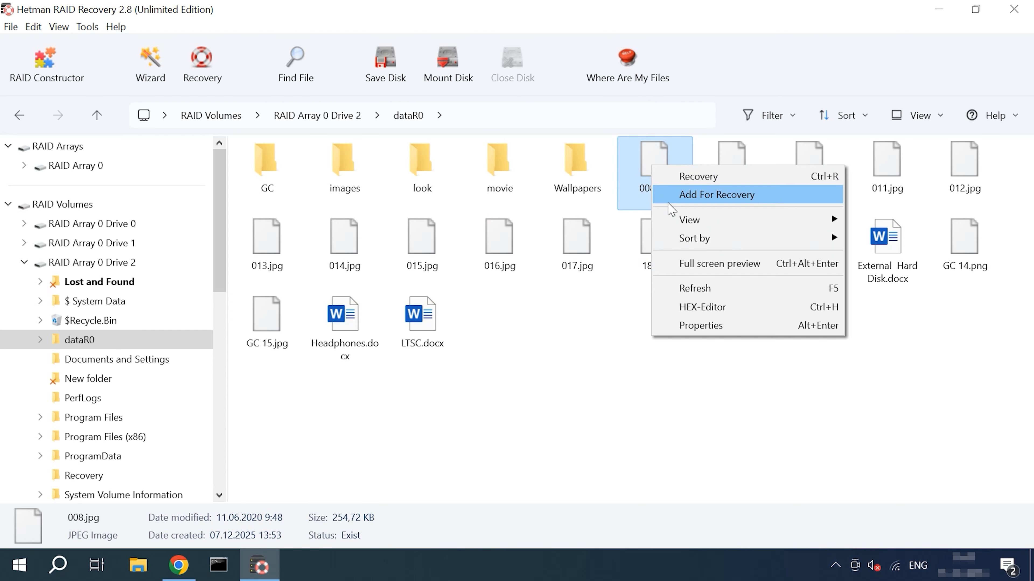
{"action": "left_click", "coordinate": [739, 267]}
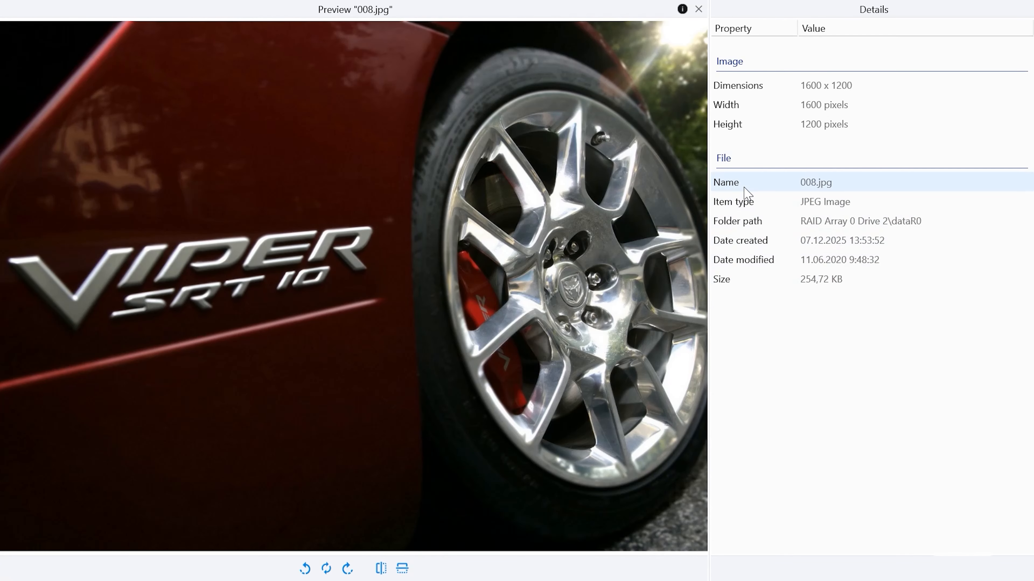
{"action": "left_click", "coordinate": [699, 12]}
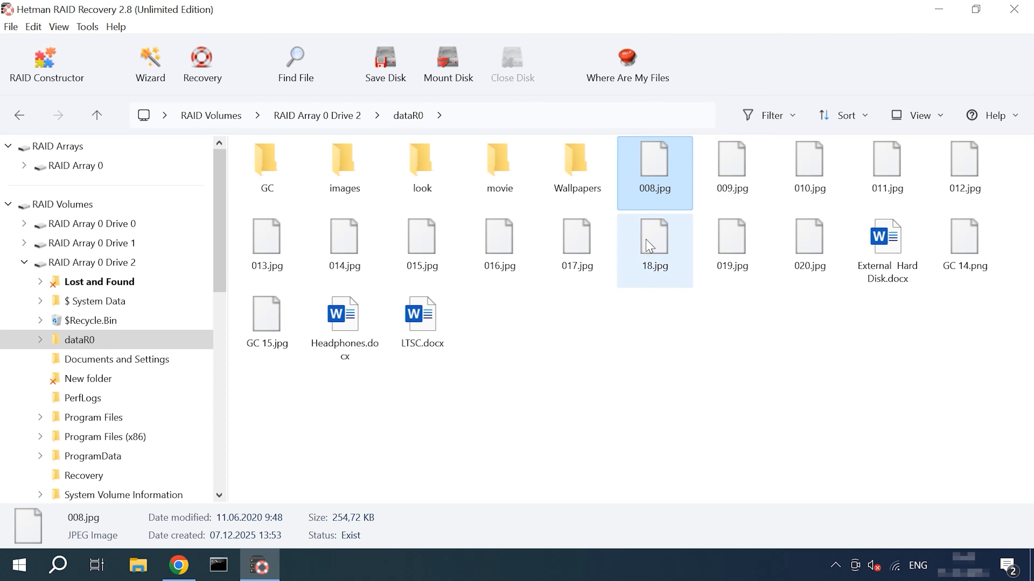
{"action": "left_click", "coordinate": [496, 257]}
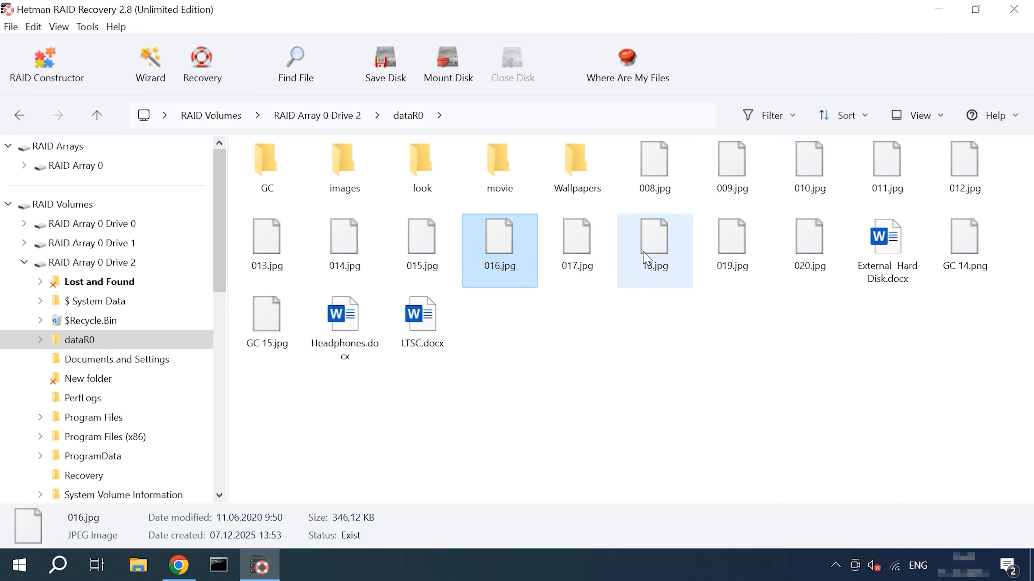
{"action": "right_click", "coordinate": [660, 250]}
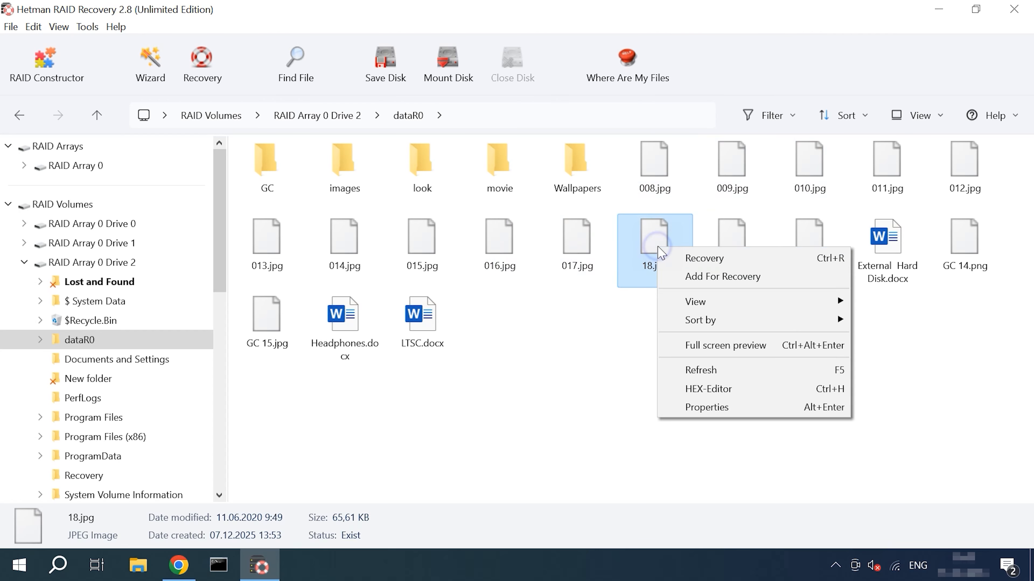
{"action": "left_click", "coordinate": [743, 346]}
{"action": "left_click", "coordinate": [698, 9]}
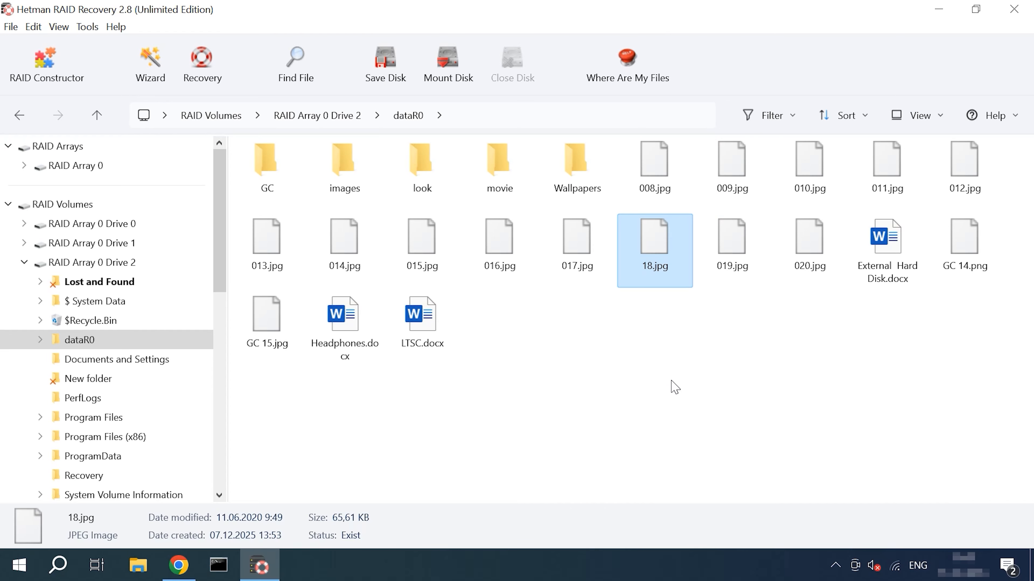
- Recover all files from 008.jpg through LTSC.docx in dataR0 to the hard disk path C:\Restored Files\1
{"action": "left_click", "coordinate": [653, 167]}
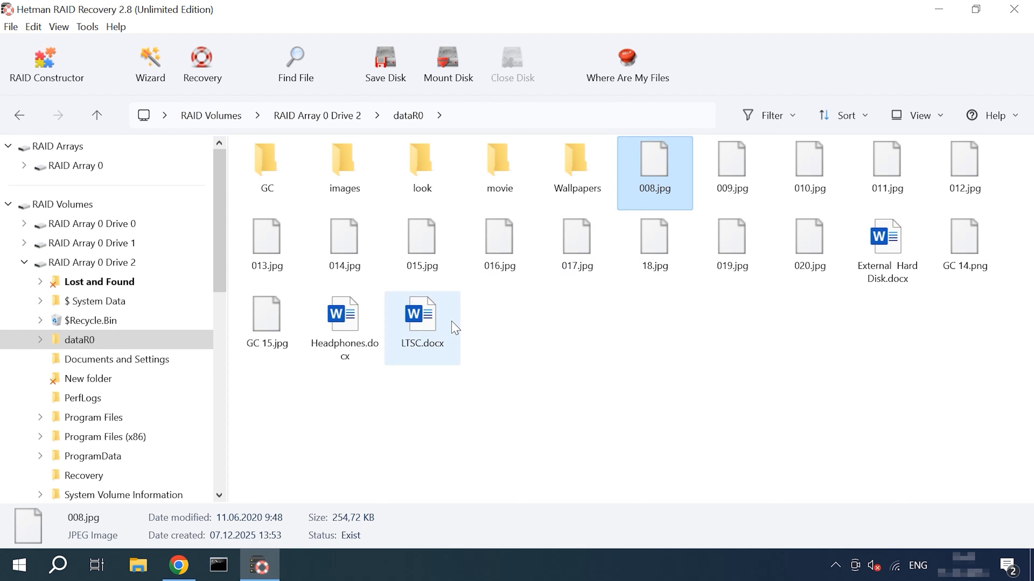
{"action": "left_click", "coordinate": [418, 337], "text": "shift"}
{"action": "right_click", "coordinate": [418, 338]}
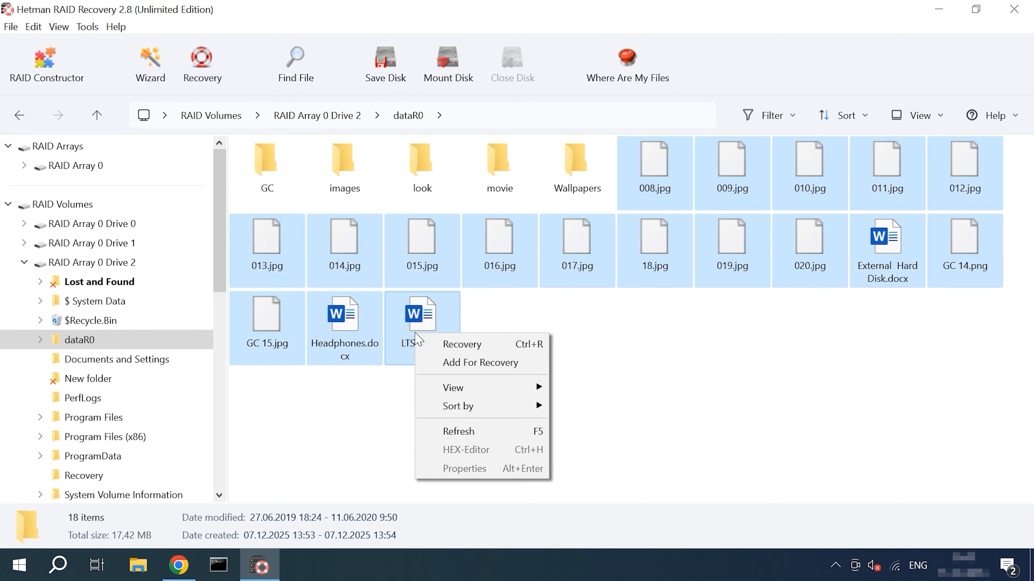
{"action": "left_click", "coordinate": [488, 344]}
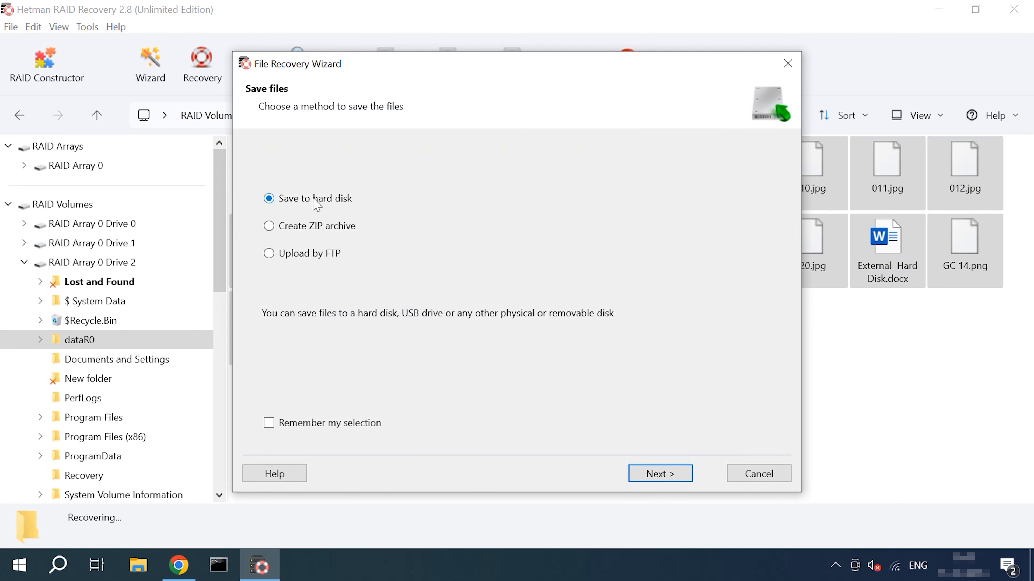
{"action": "left_click", "coordinate": [660, 473]}
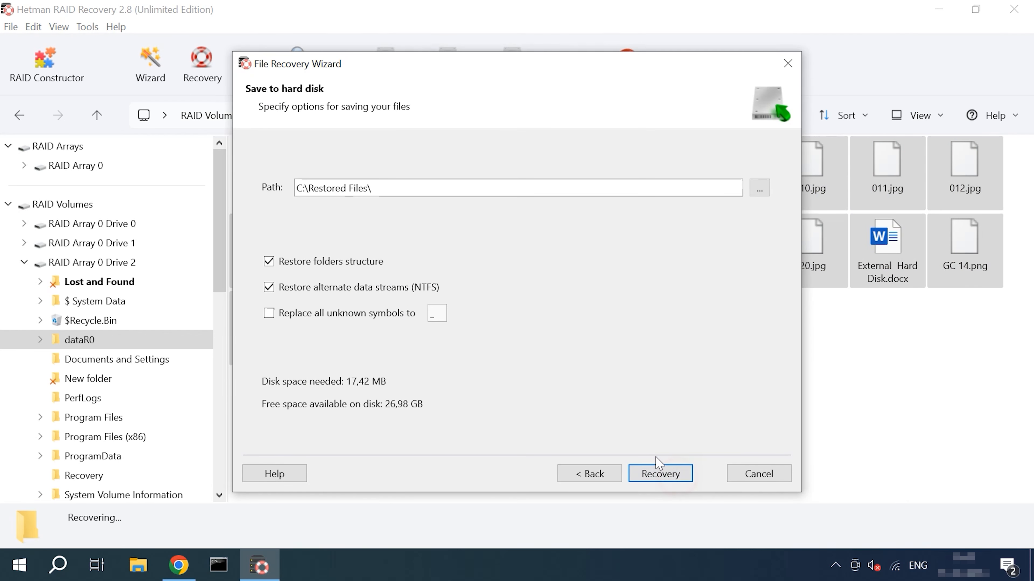
{"action": "left_click", "coordinate": [400, 189]}
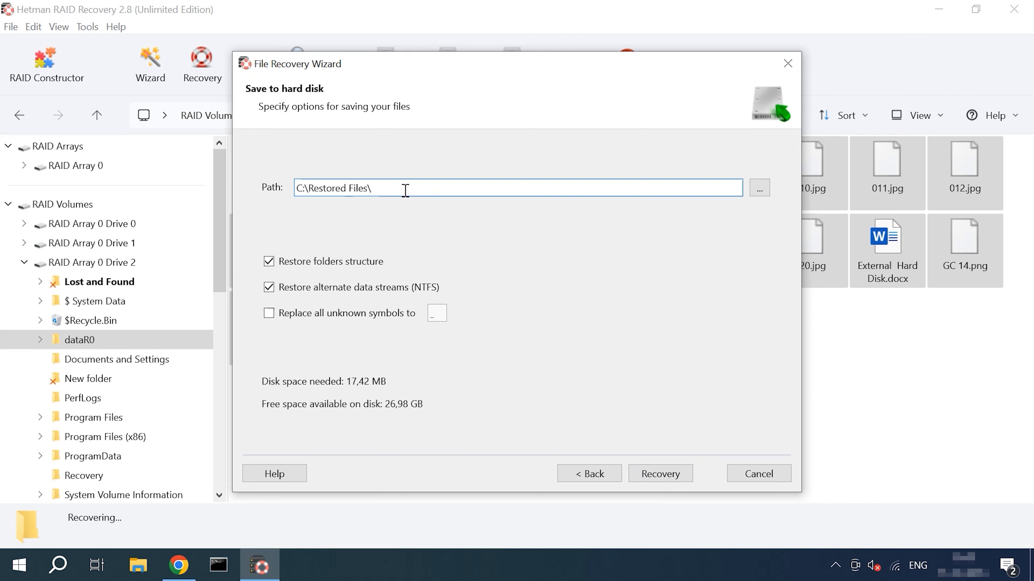
{"action": "left_click", "coordinate": [661, 474]}
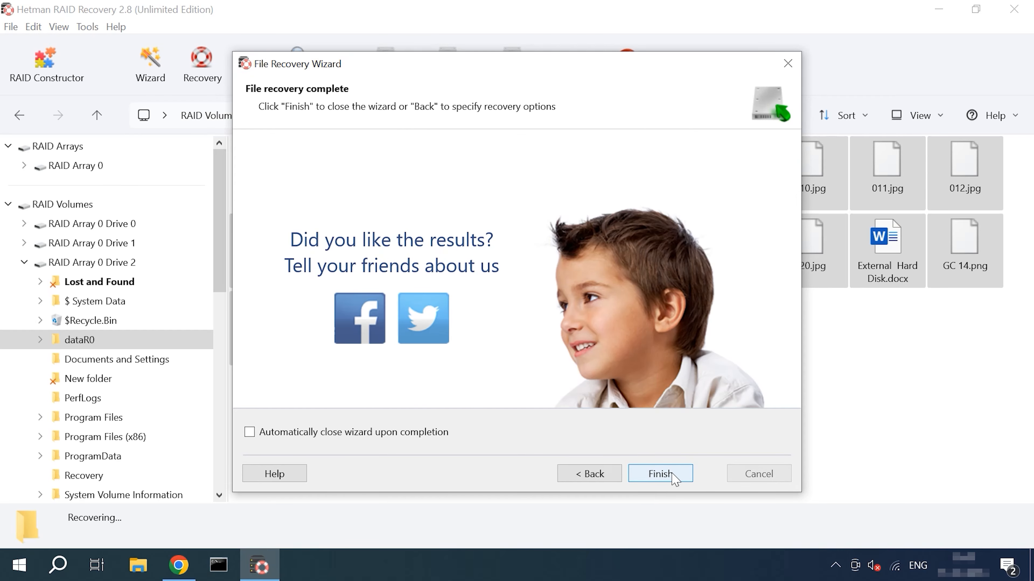
{"action": "left_click", "coordinate": [660, 474]}
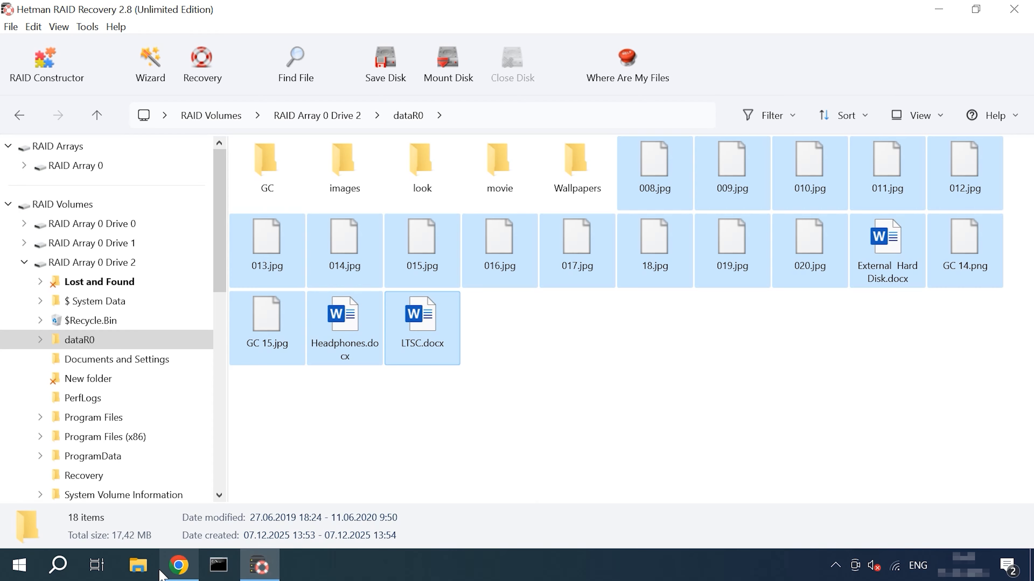
- Switch to File Explorer and inspect the recovered files in folder 1 of C:\Restored Files, then return to Hetman RAID Recovery
{"action": "left_click", "coordinate": [138, 565]}
{"action": "double_click", "coordinate": [307, 302]}
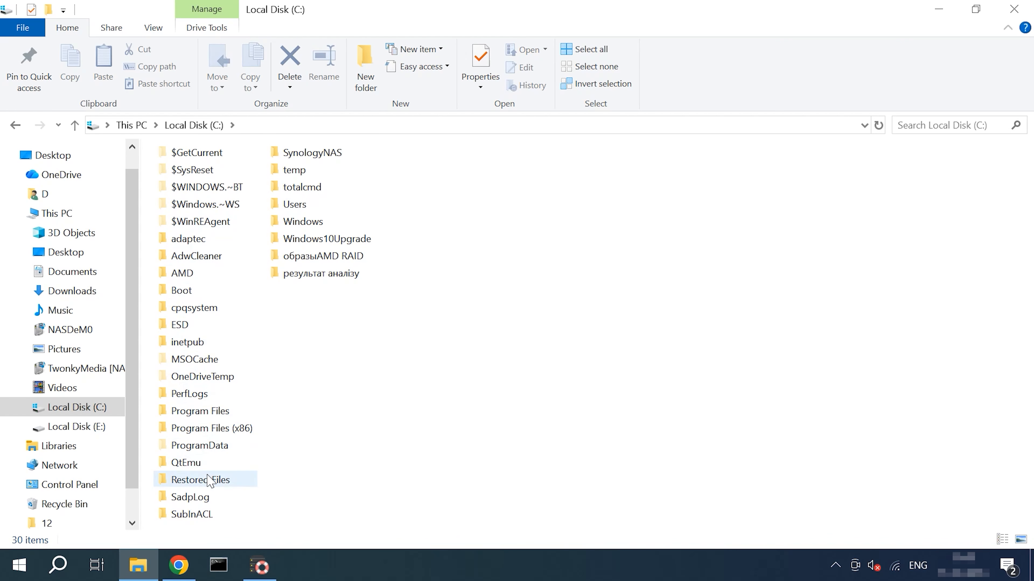
{"action": "double_click", "coordinate": [198, 483]}
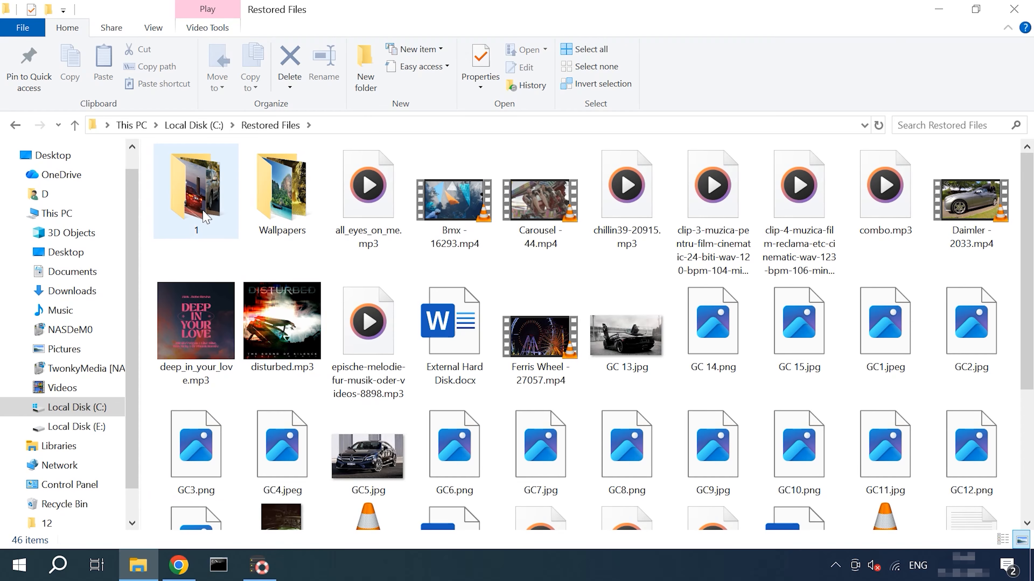
{"action": "double_click", "coordinate": [199, 212]}
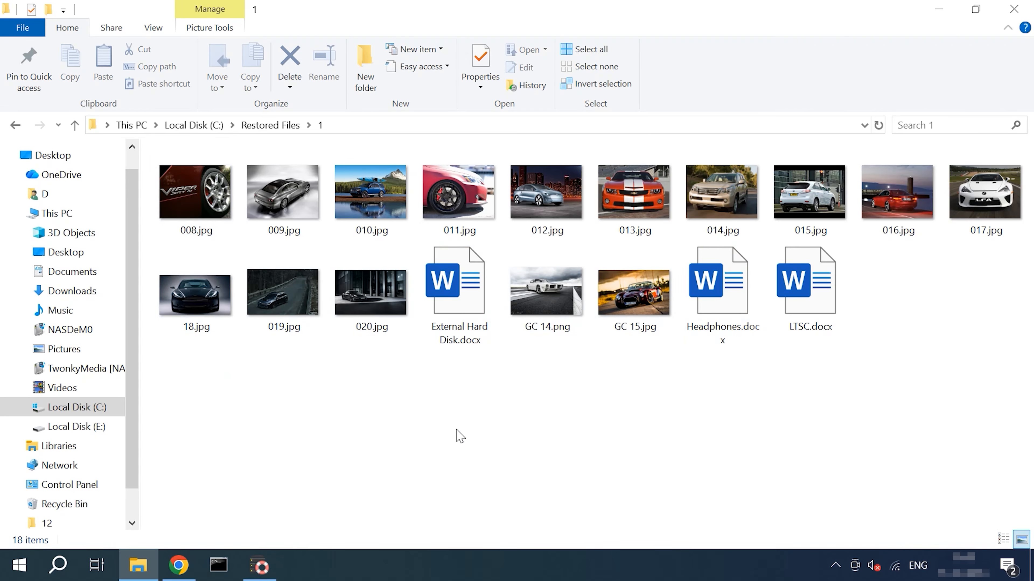
{"action": "left_click", "coordinate": [938, 9]}
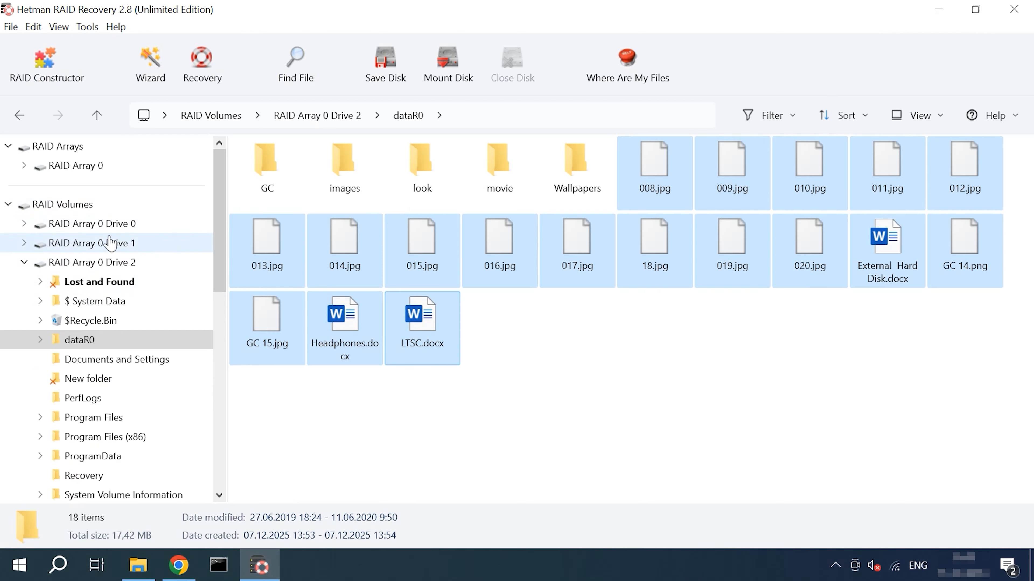
- Analyse the 221 GB volume RAID Array 0 Drive 2 again using Full analysis for NTFS with content-aware analysis
{"action": "left_click", "coordinate": [18, 116]}
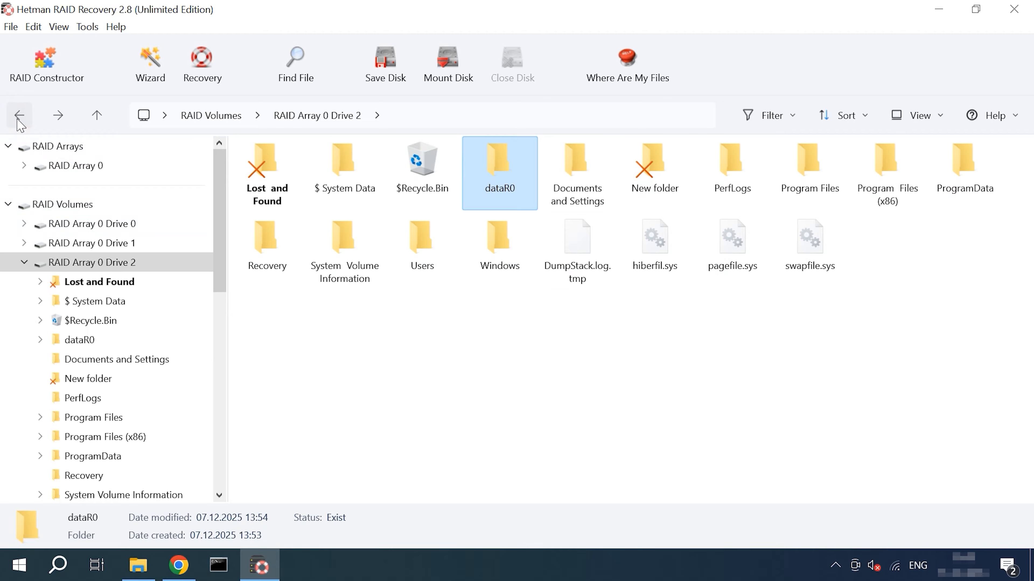
{"action": "left_click_drag", "start_coordinate": [223, 224], "coordinate": [220, 364]}
{"action": "left_click", "coordinate": [41, 242]}
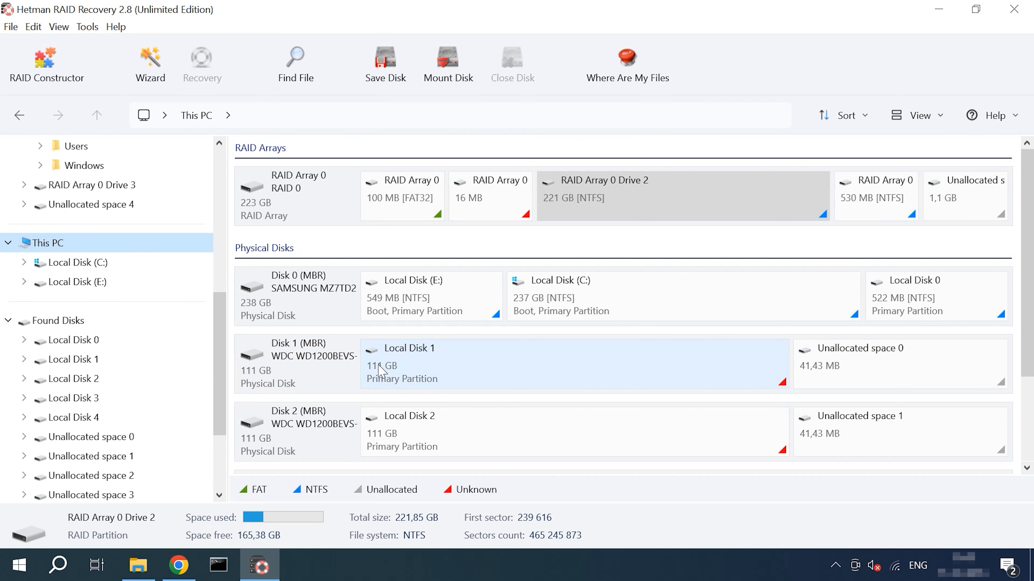
{"action": "right_click", "coordinate": [668, 198]}
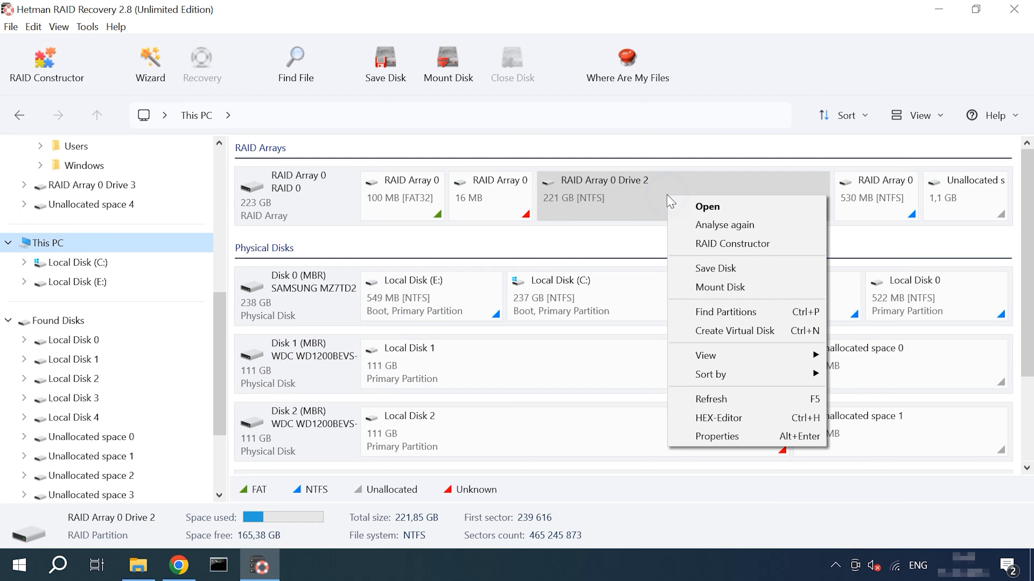
{"action": "left_click", "coordinate": [751, 225]}
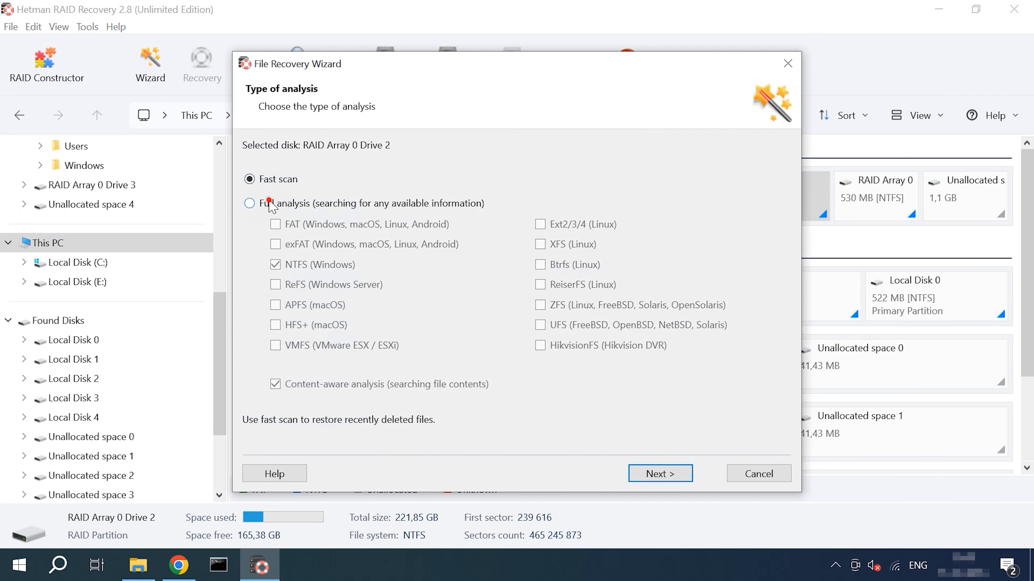
{"action": "left_click", "coordinate": [270, 203]}
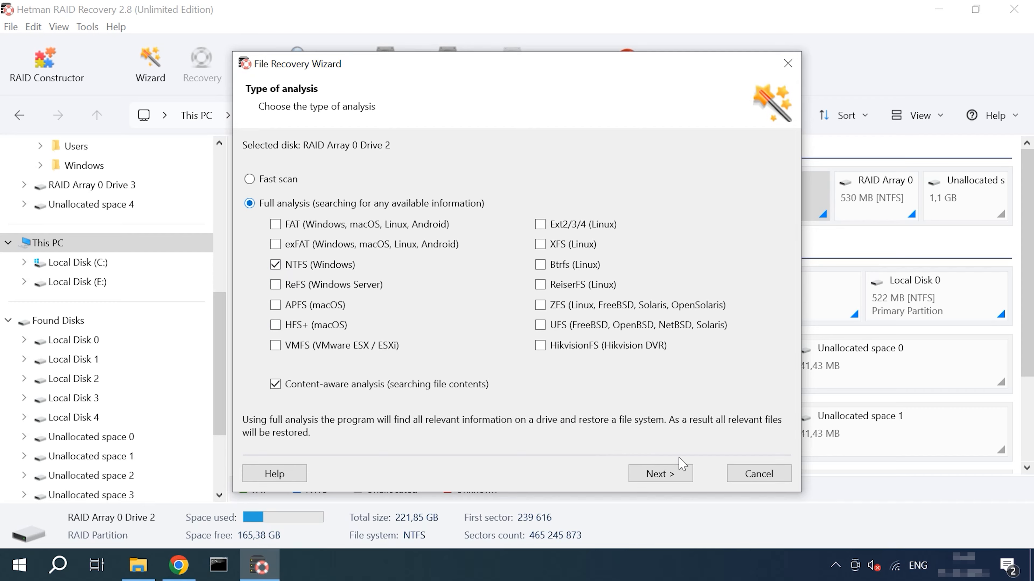
{"action": "left_click", "coordinate": [669, 469]}
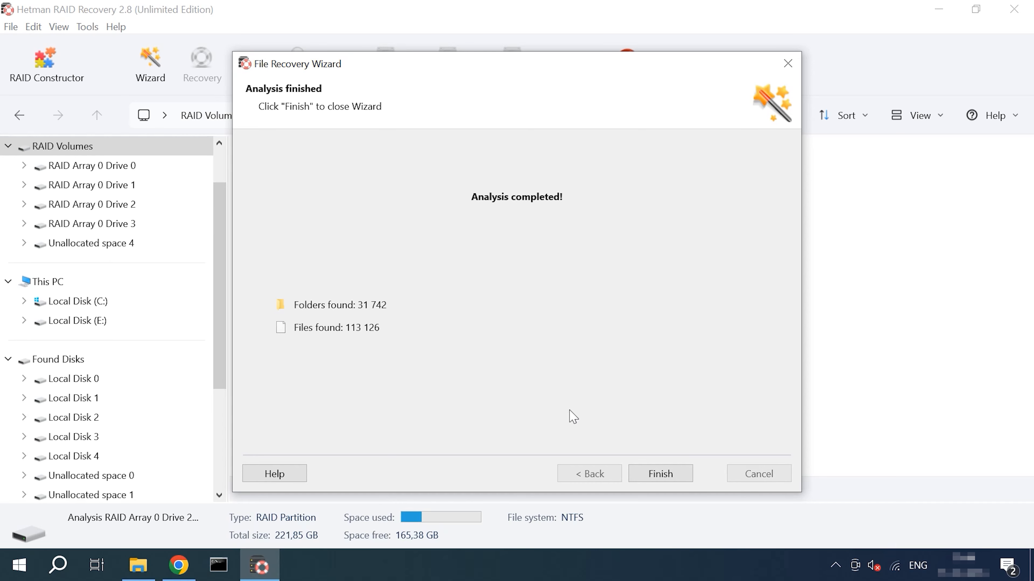
{"action": "left_click", "coordinate": [681, 476]}
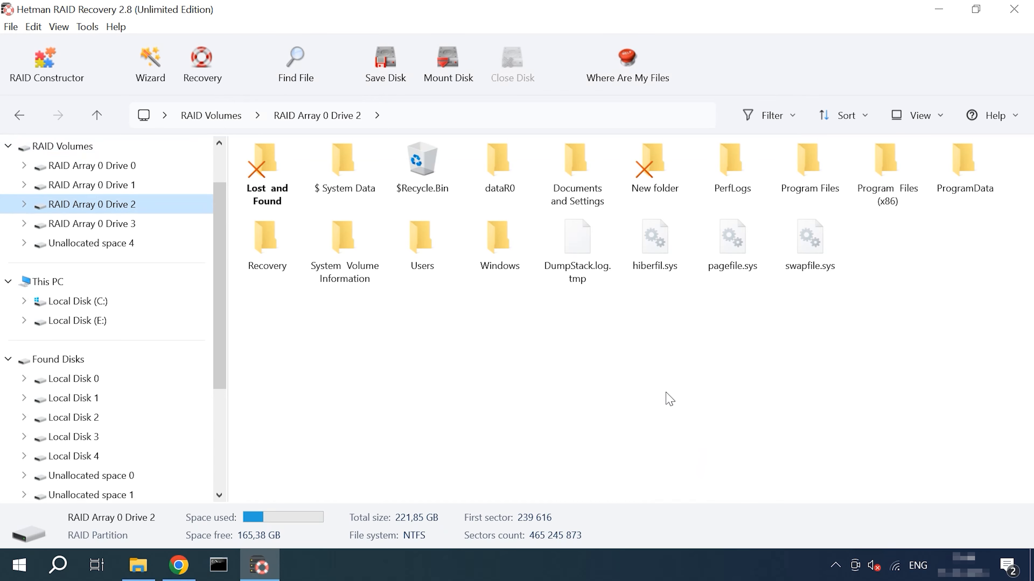
- Recover GC 13.jpg from the GC subfolder of dataR0 to the hard disk path C:\Restored Files\1
{"action": "double_click", "coordinate": [513, 188]}
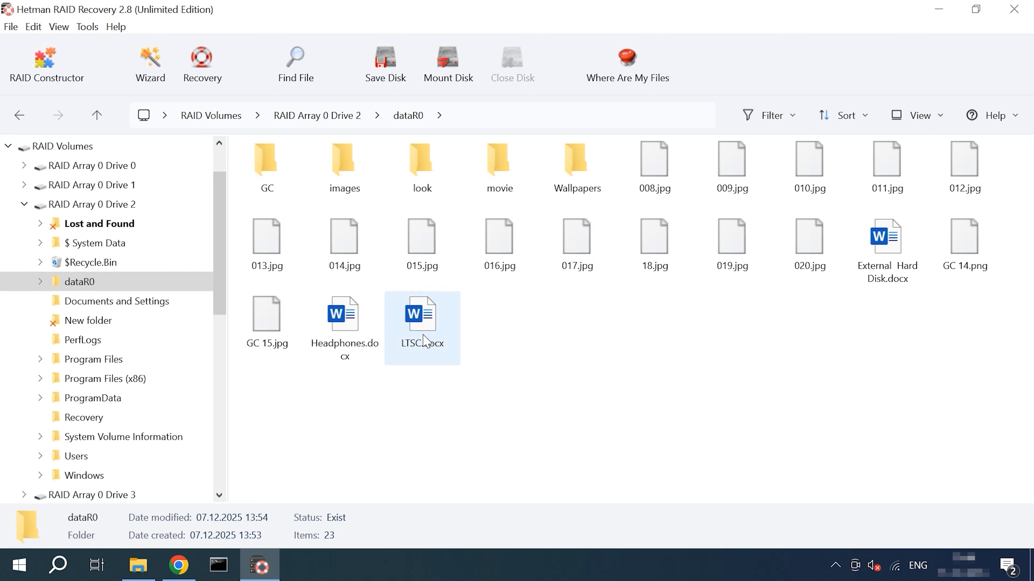
{"action": "left_click", "coordinate": [268, 172]}
{"action": "double_click", "coordinate": [269, 172]}
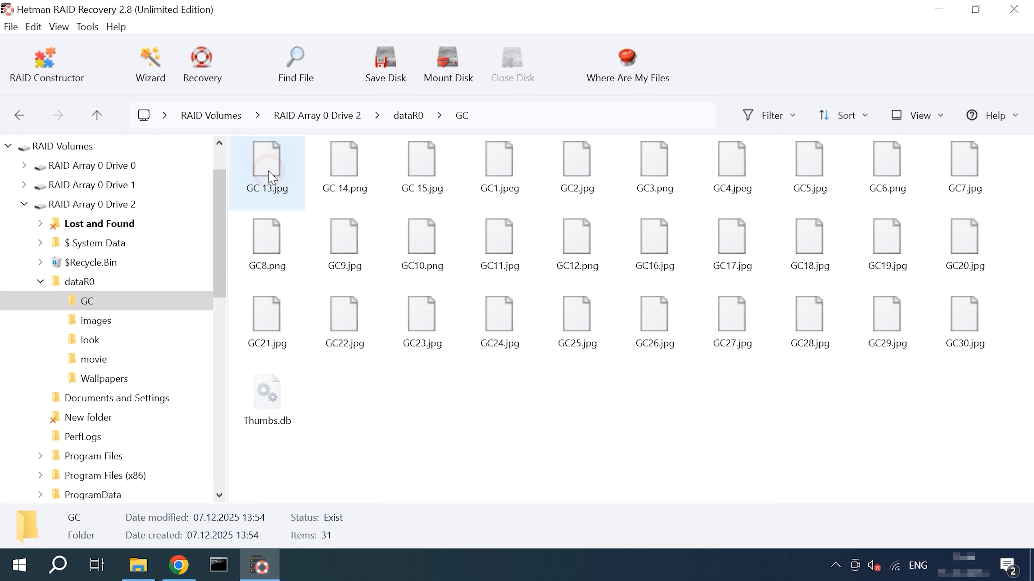
{"action": "left_click", "coordinate": [275, 184]}
{"action": "right_click", "coordinate": [269, 175]}
{"action": "left_click", "coordinate": [326, 197]}
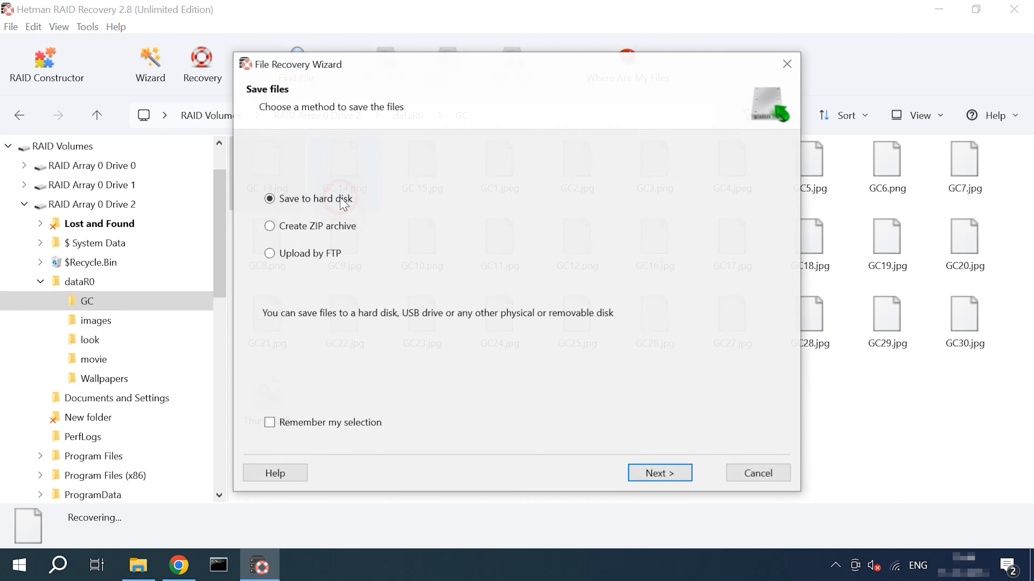
{"action": "left_click", "coordinate": [662, 473]}
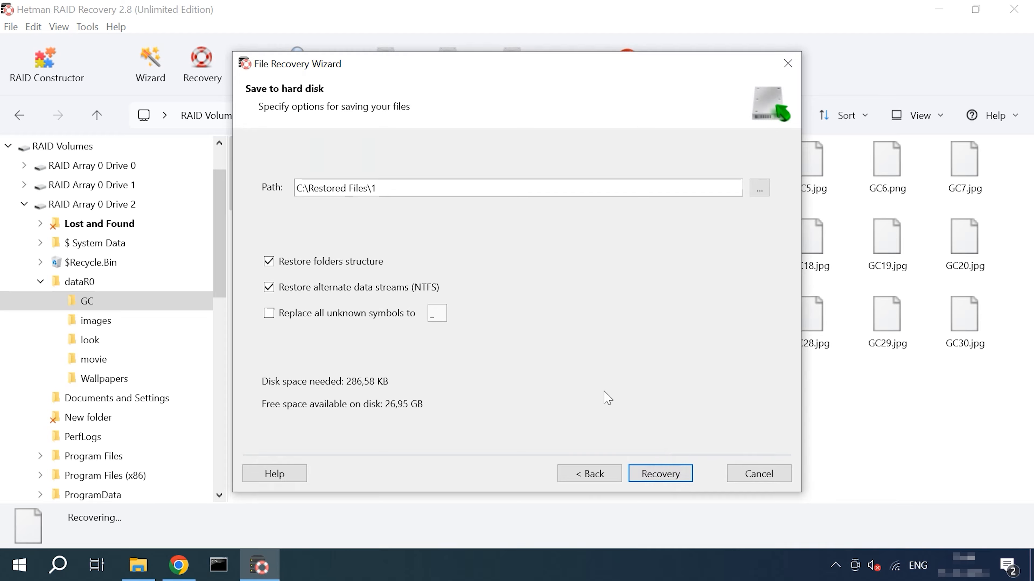
{"action": "left_click", "coordinate": [666, 473]}
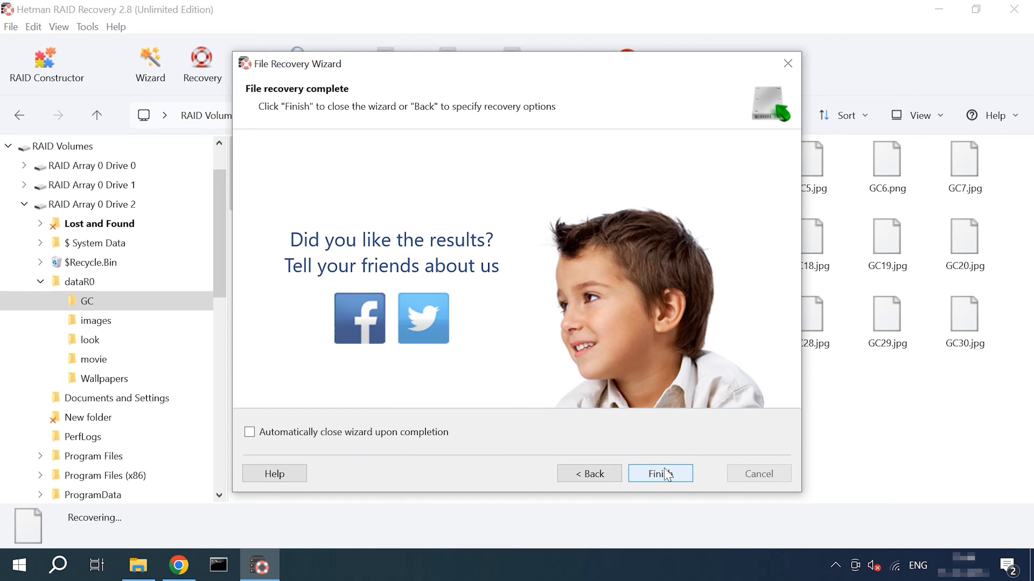
{"action": "left_click", "coordinate": [667, 475]}
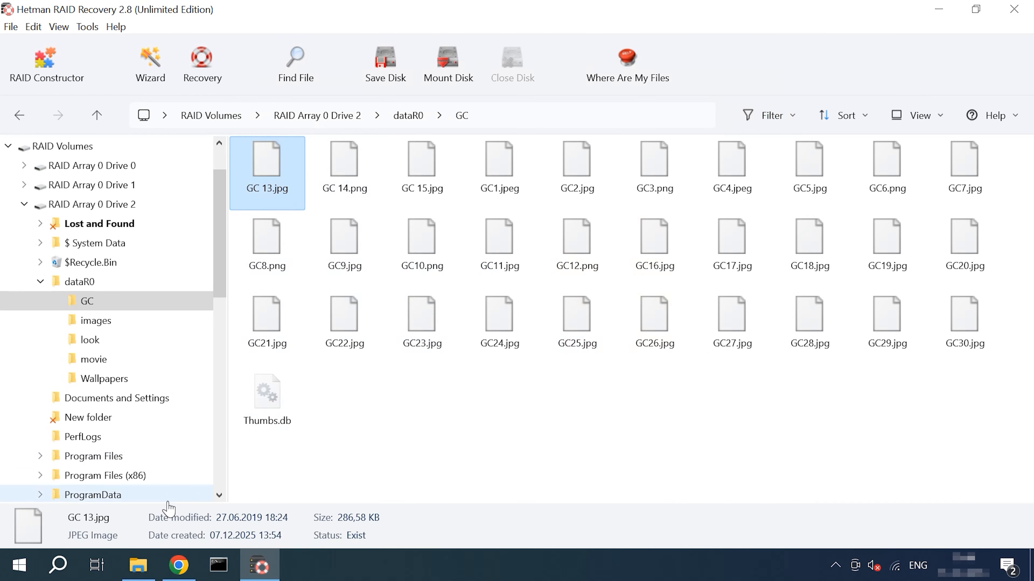
- Check the recovered GC 13.jpg in File Explorer, then switch back to Hetman RAID Recovery and return to the dataR0 folder
{"action": "left_click", "coordinate": [138, 565]}
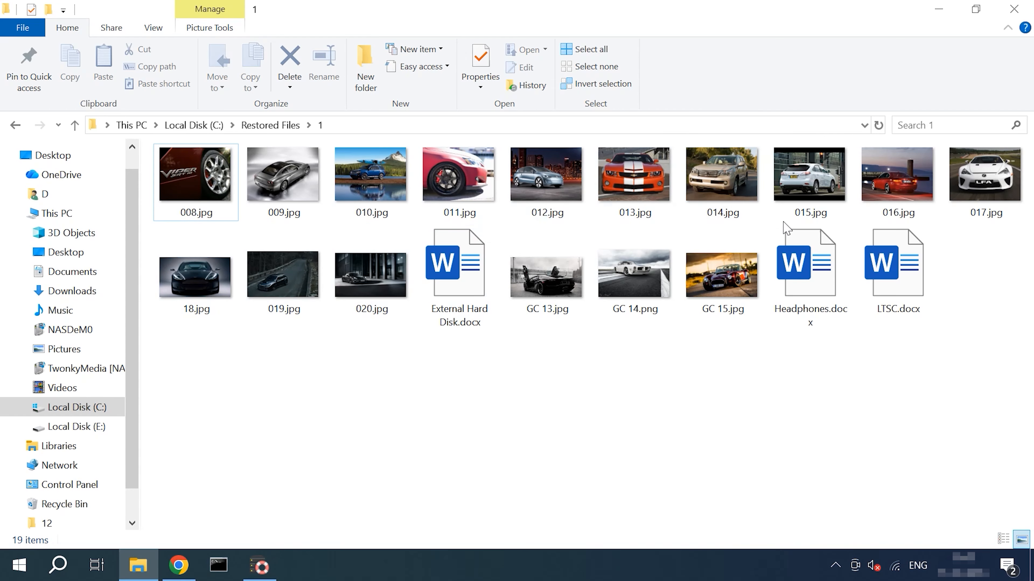
{"action": "left_click", "coordinate": [546, 280]}
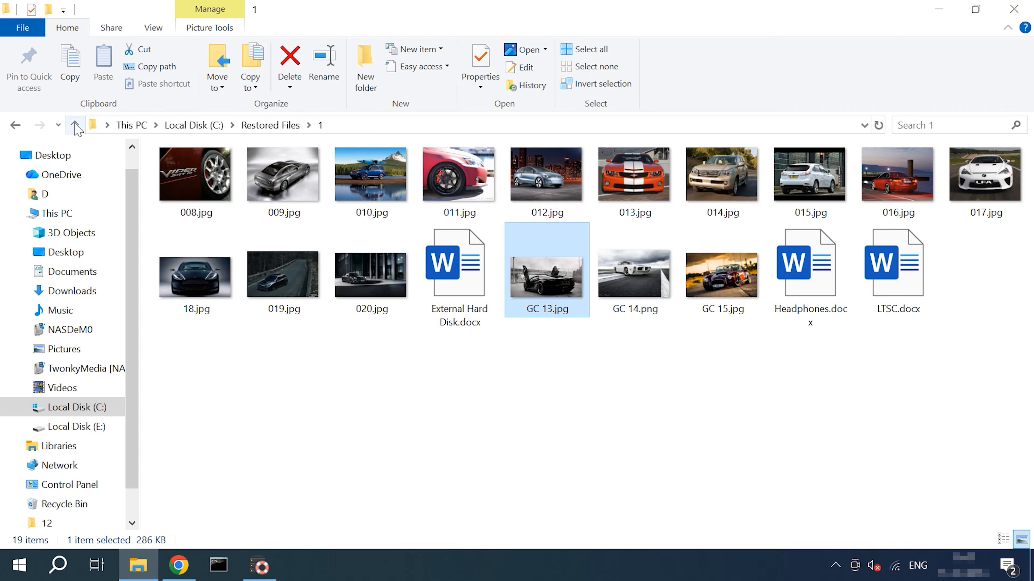
{"action": "left_click", "coordinate": [938, 9]}
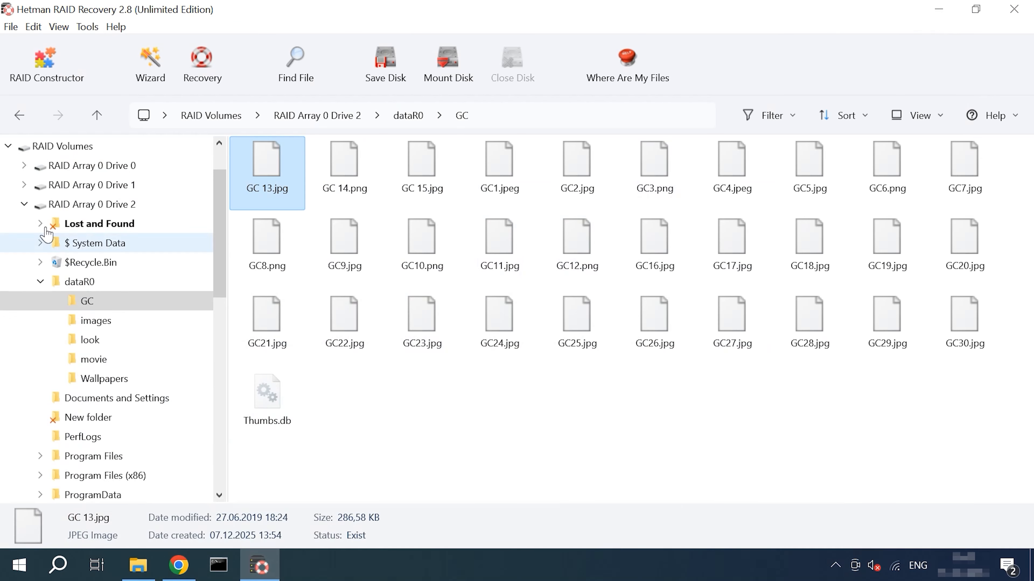
{"action": "left_click", "coordinate": [96, 116]}
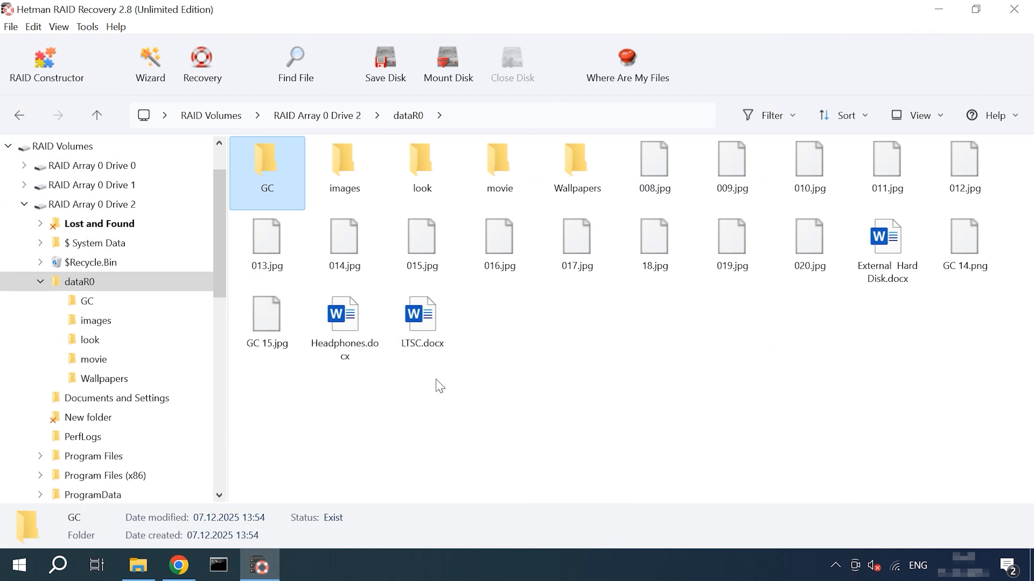
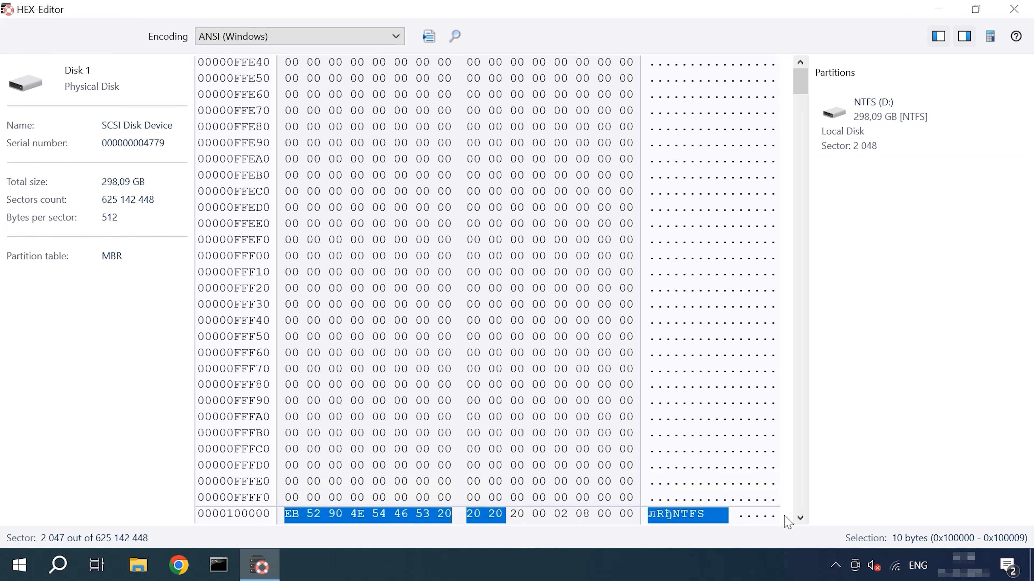
- Examine the NTFS boot sector of Disk 1 from its start signature through the ending 55 AA bytes
{"action": "left_click", "coordinate": [800, 518]}
{"action": "left_click", "coordinate": [800, 518]}
{"action": "left_click_drag", "start_coordinate": [800, 518], "coordinate": [800, 518]}
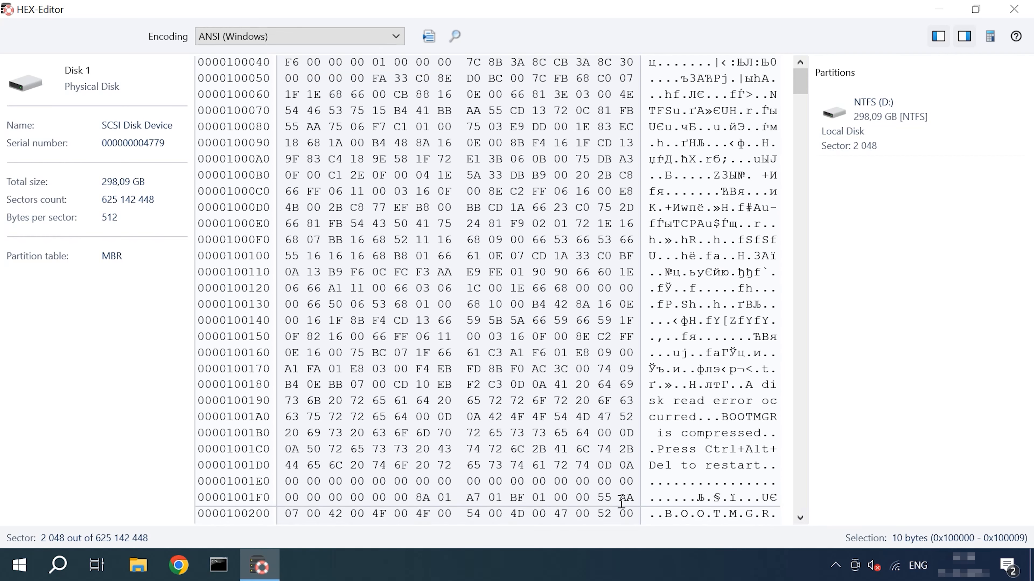
{"action": "left_click", "coordinate": [604, 497]}
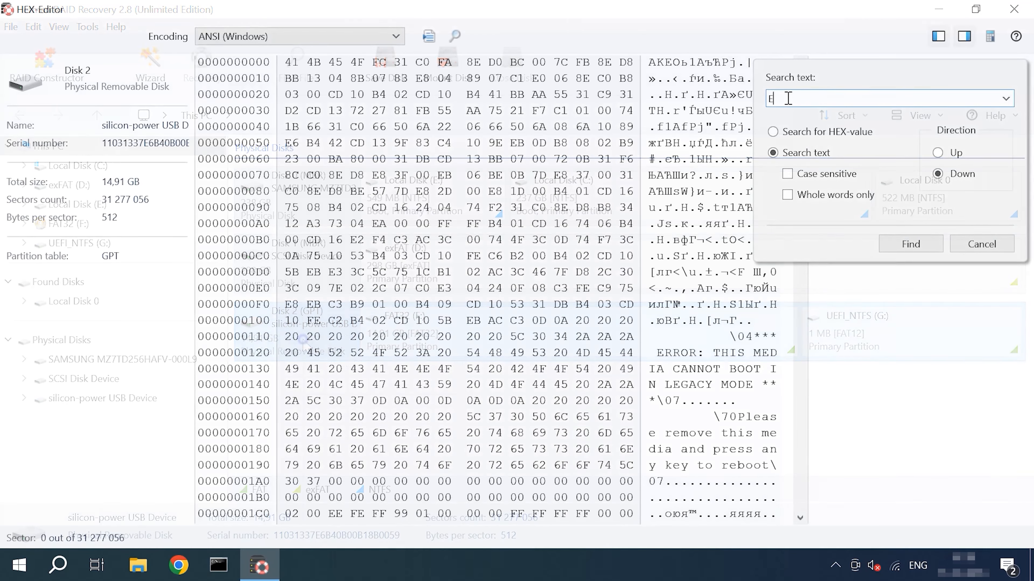
- Search Disk 2 for the HEX value EB 58 90 4D 53 57 49 4E 34 2E 31 in the downward direction
{"action": "type", "text": "EB 58 90 4D 53 57 49 4E 34 2E 31"}
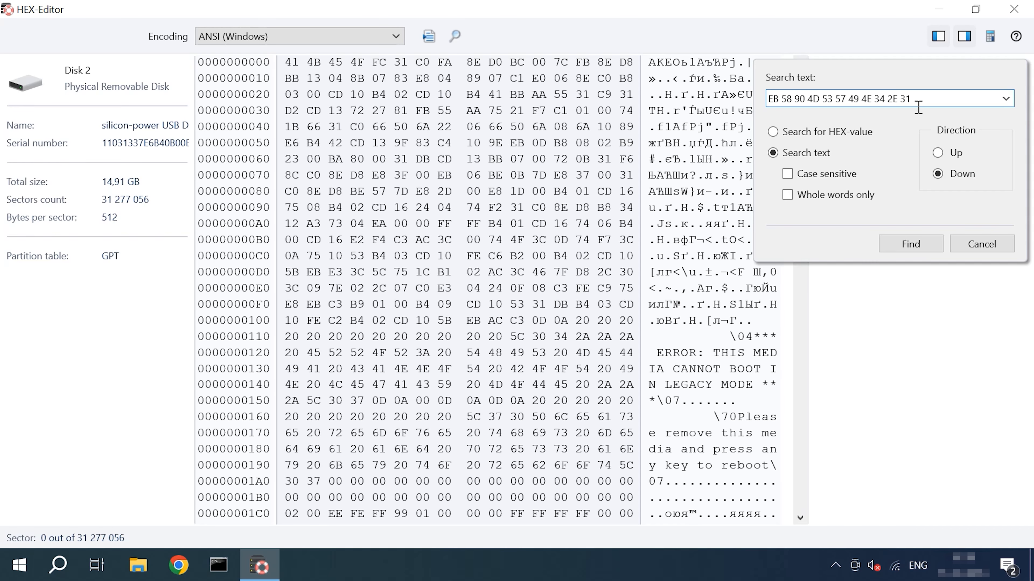
{"action": "left_click", "coordinate": [772, 131]}
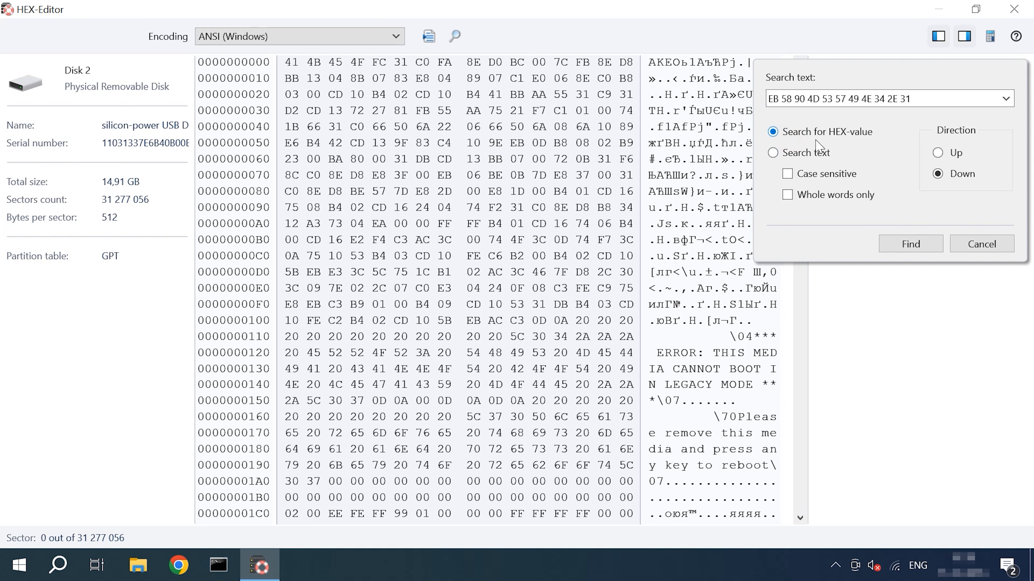
{"action": "left_click", "coordinate": [914, 244]}
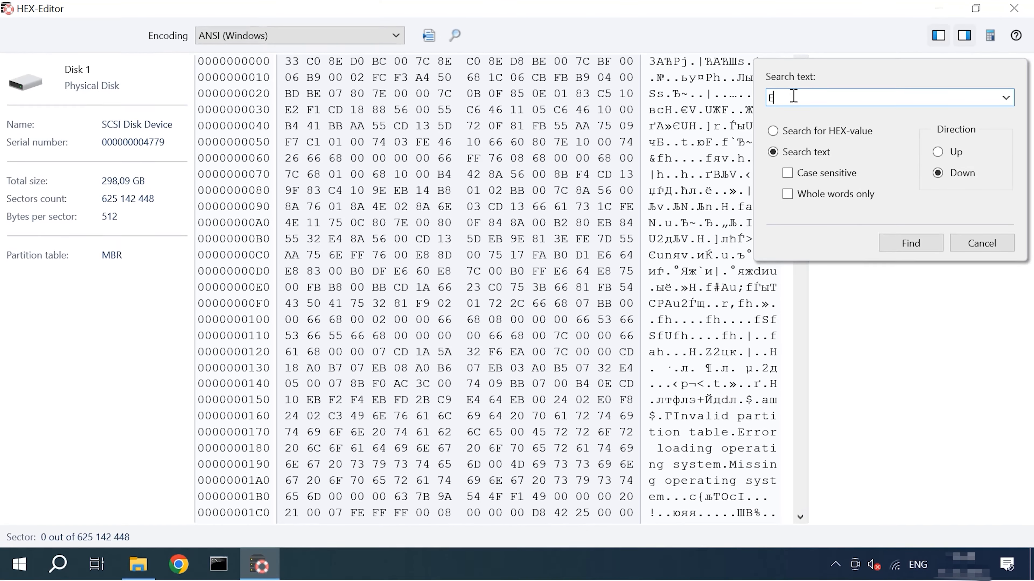
{"action": "type", "text": "EB 76 90 45 58 46 41 54 20 20 20"}
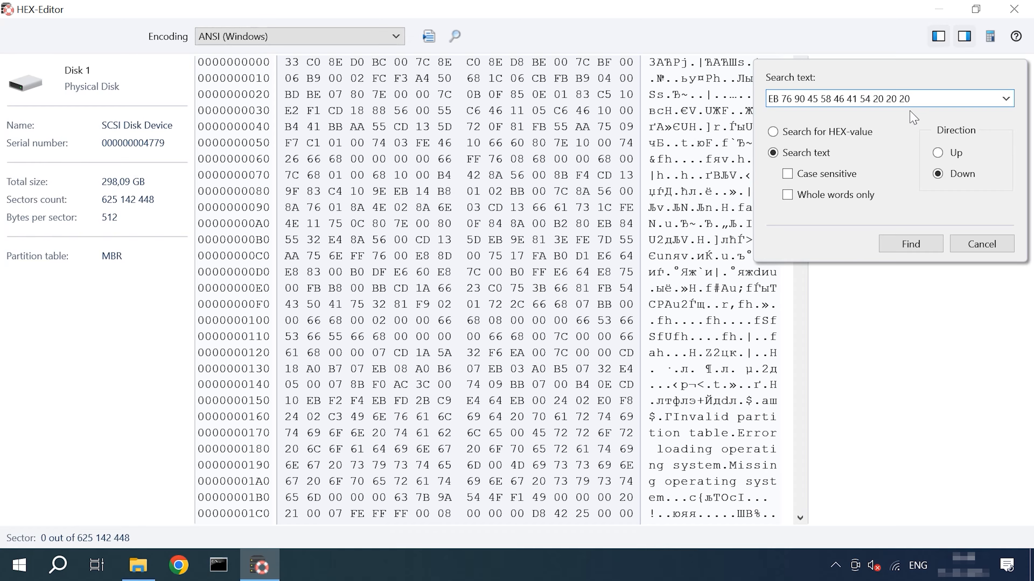
{"action": "left_click", "coordinate": [792, 131]}
{"action": "left_click", "coordinate": [910, 244]}
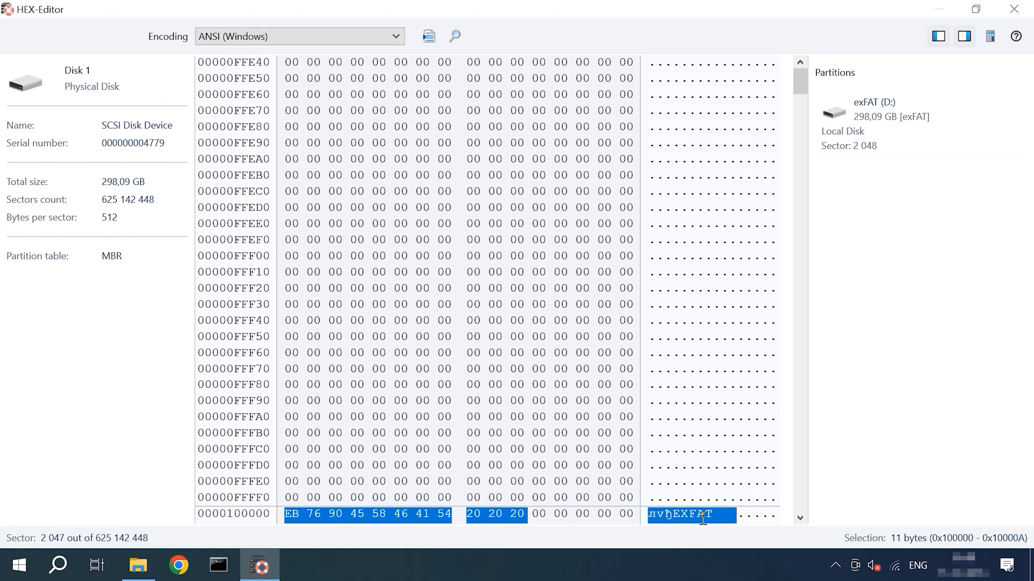
{"action": "mouse_move", "coordinate": [350, 517]}
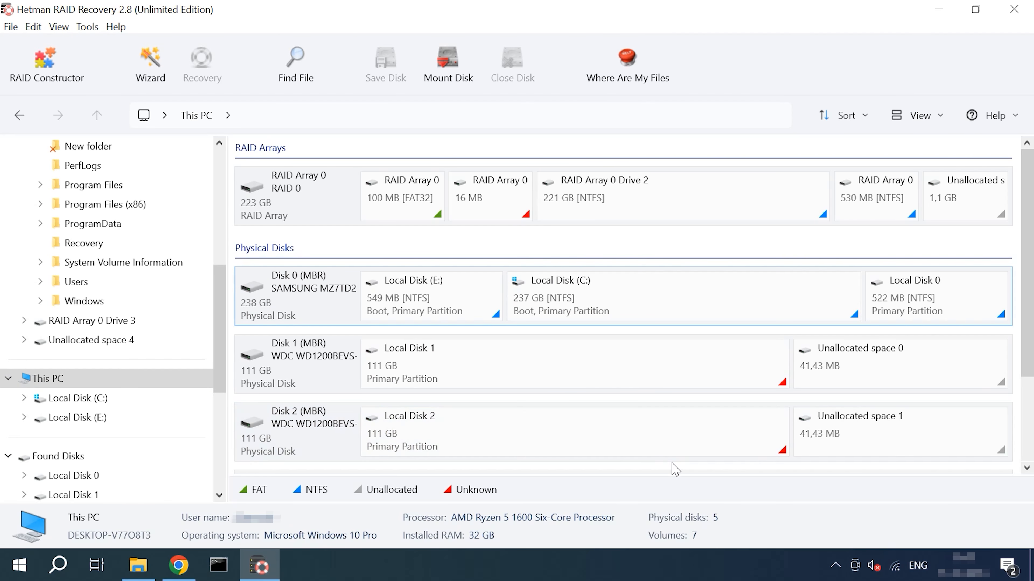
- Open physical Disk 3 (0 SCSI Disk Device) in the HEX-Editor and maximise the editor window
{"action": "scroll", "coordinate": [368, 427], "scroll_direction": "down", "scroll_amount": 3}
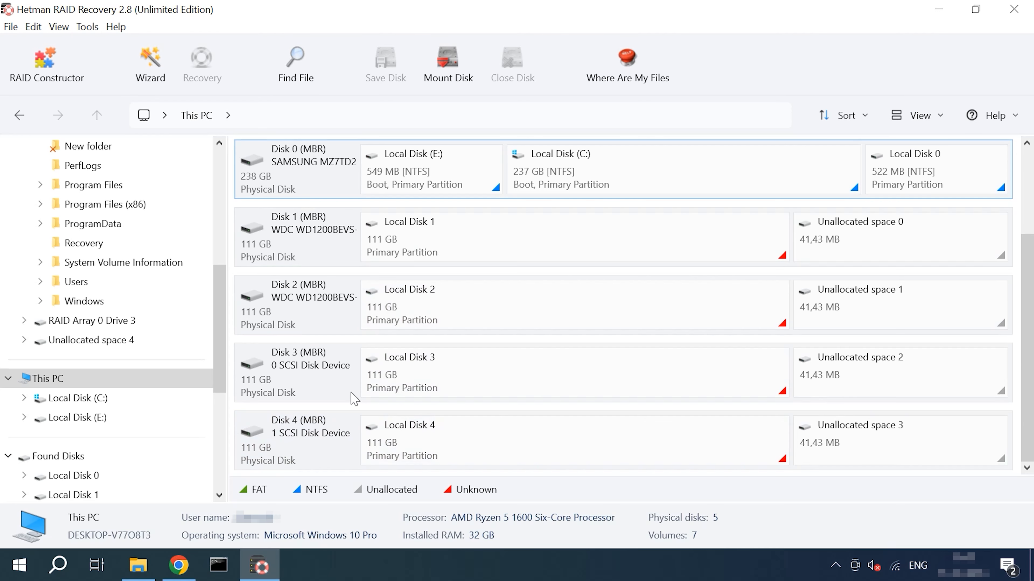
{"action": "right_click", "coordinate": [315, 390]}
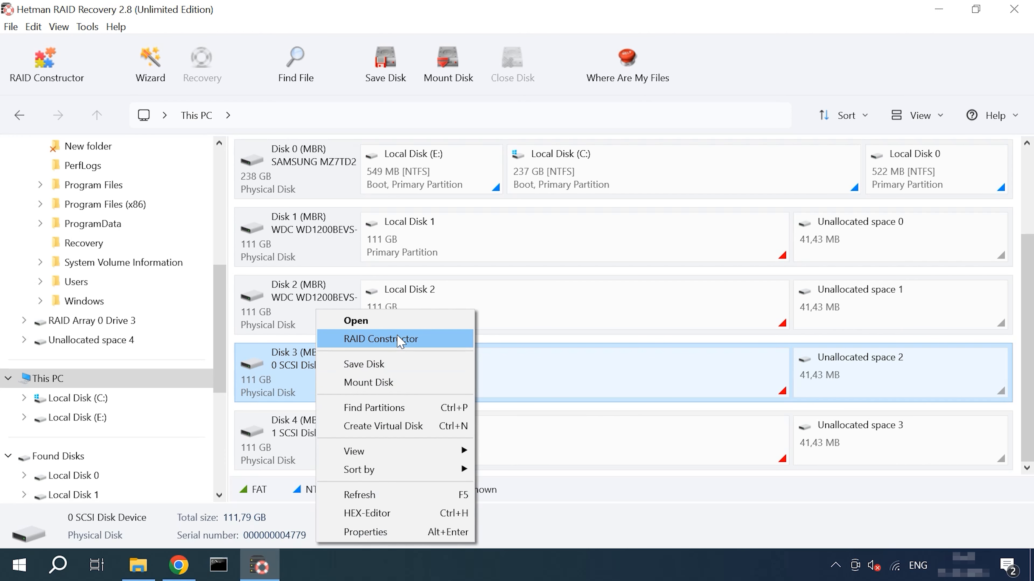
{"action": "left_click", "coordinate": [388, 519]}
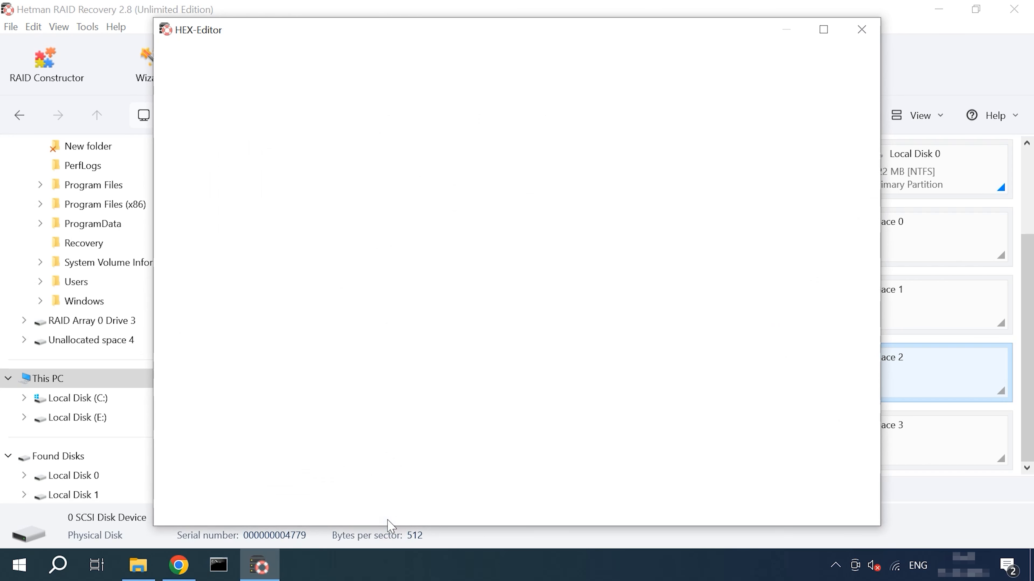
{"action": "left_click", "coordinate": [823, 30]}
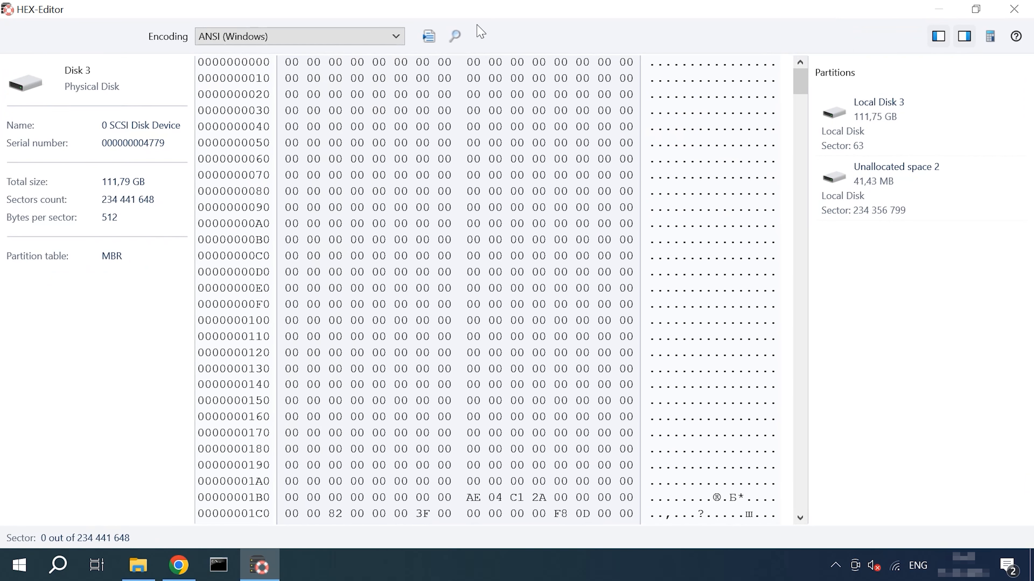
{"action": "left_click", "coordinate": [454, 36]}
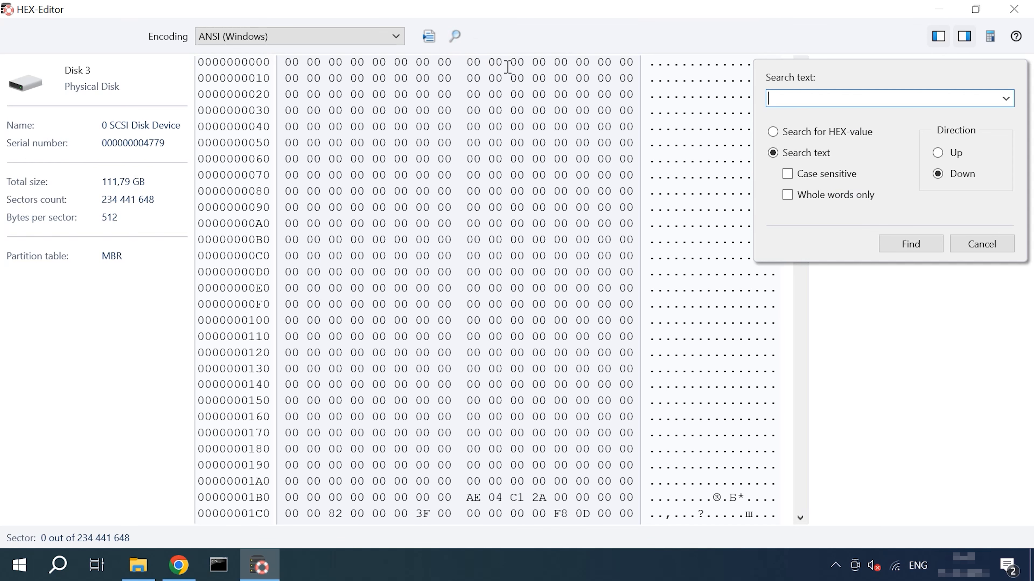
{"action": "left_click", "coordinate": [772, 132]}
{"action": "left_click", "coordinate": [775, 97]}
{"action": "type", "text": "45 46 49 20 50 41 52 54"}
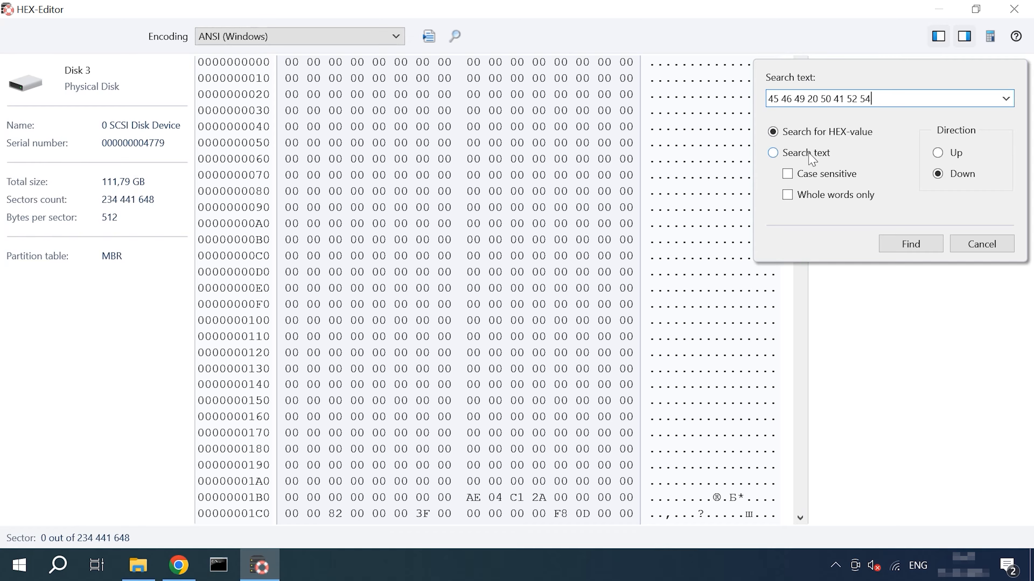
{"action": "left_click", "coordinate": [911, 245]}
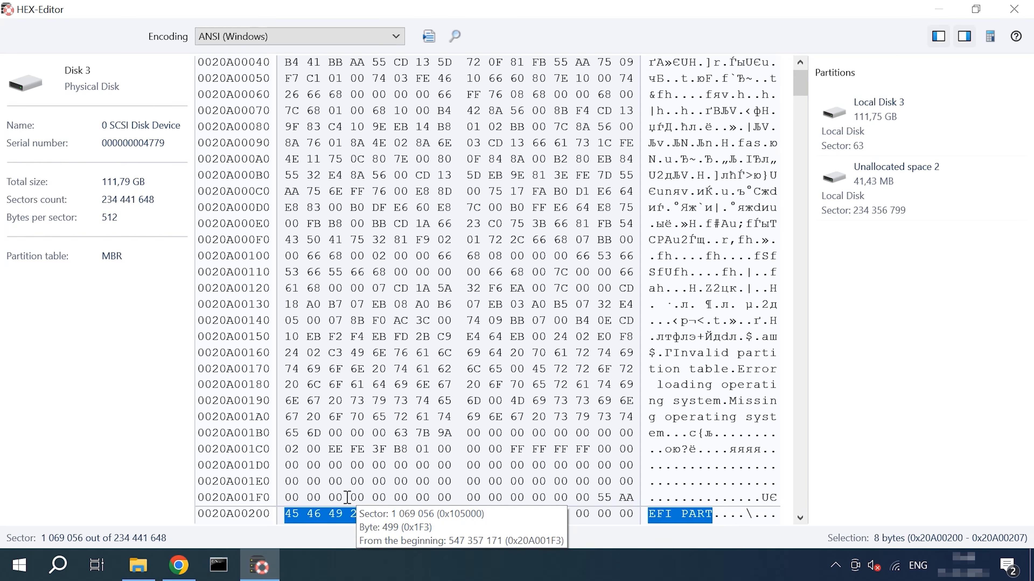
{"action": "left_click", "coordinate": [1014, 9]}
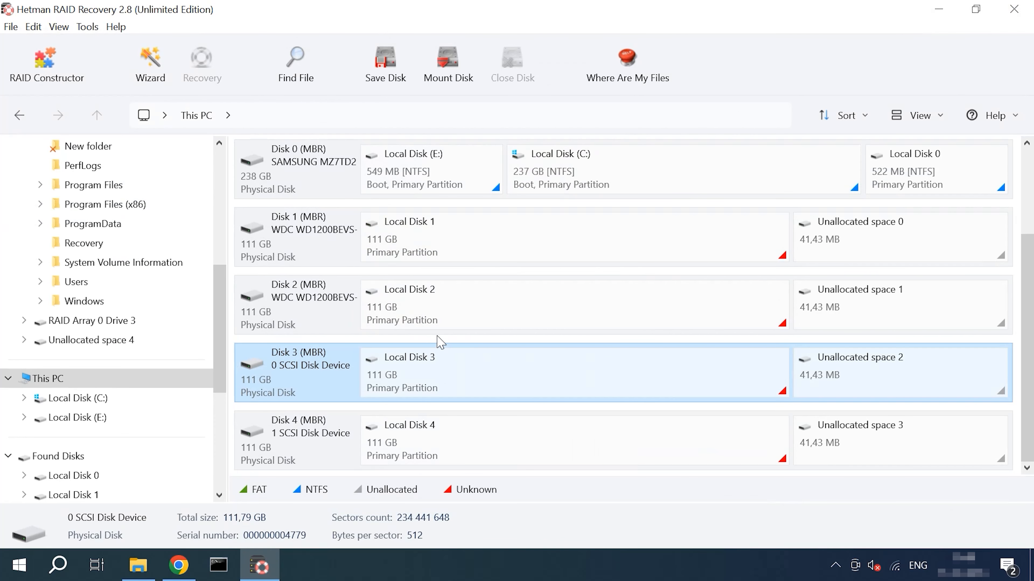
- Start the RAID Constructor in manual mode and set the RAID type to RAID 1 (Mirror)
{"action": "left_click", "coordinate": [44, 66]}
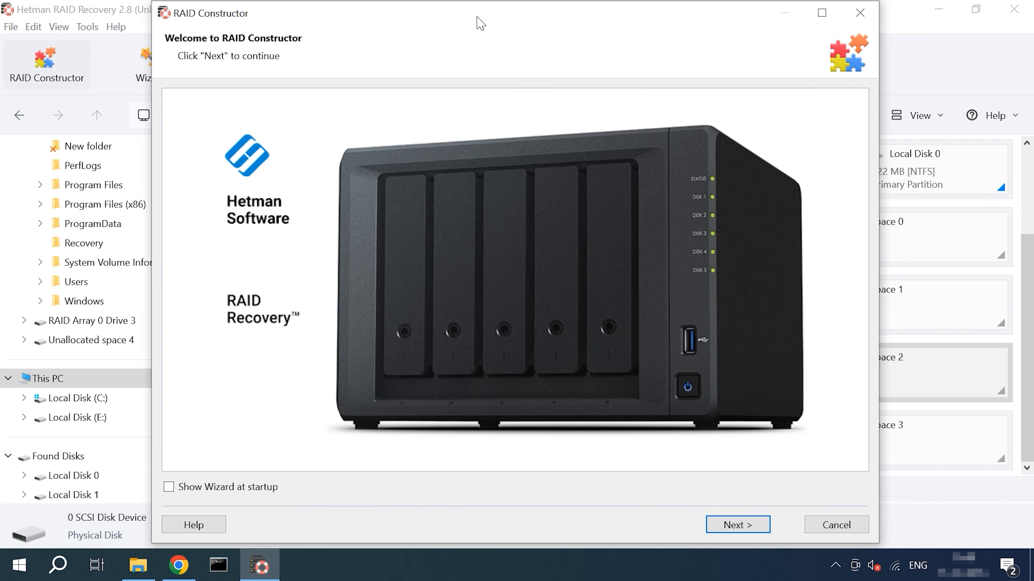
{"action": "left_click", "coordinate": [739, 524]}
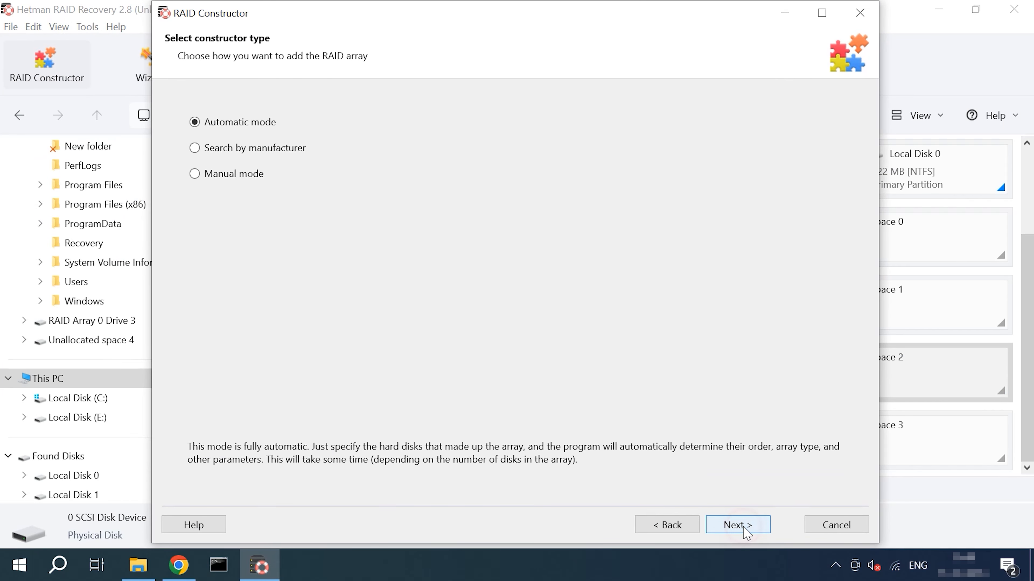
{"action": "left_click", "coordinate": [234, 176]}
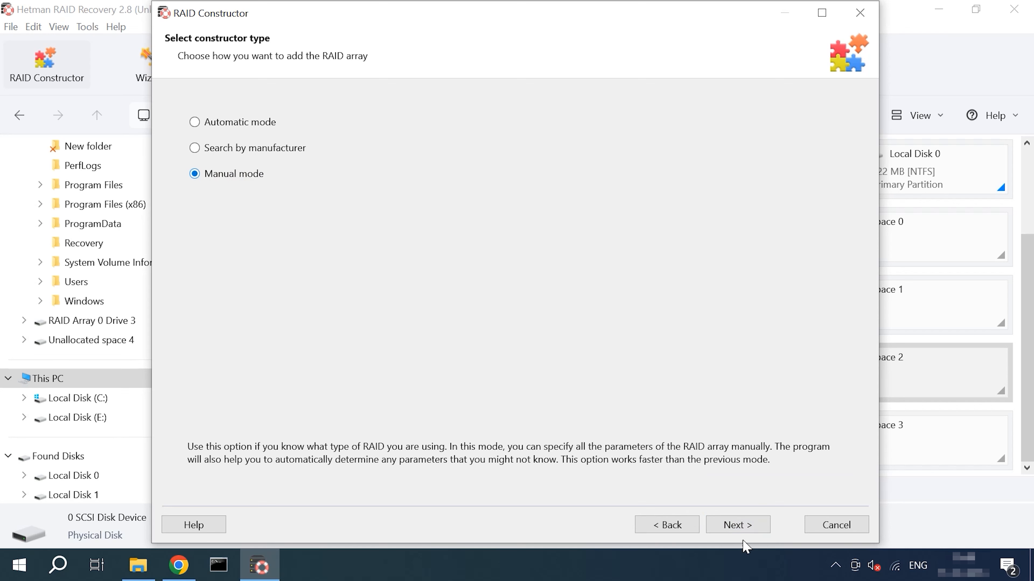
{"action": "left_click", "coordinate": [754, 532]}
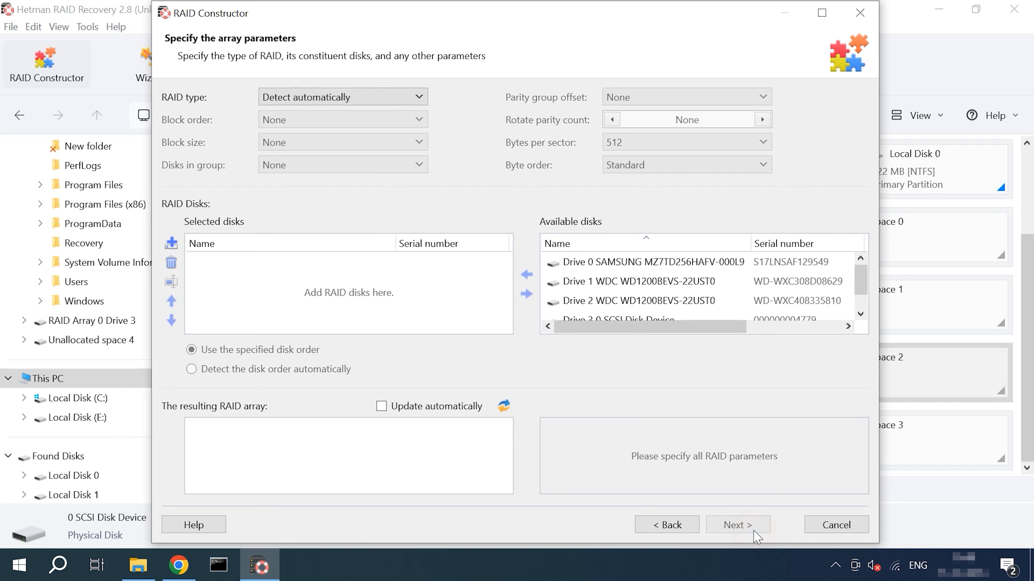
{"action": "left_click", "coordinate": [311, 97]}
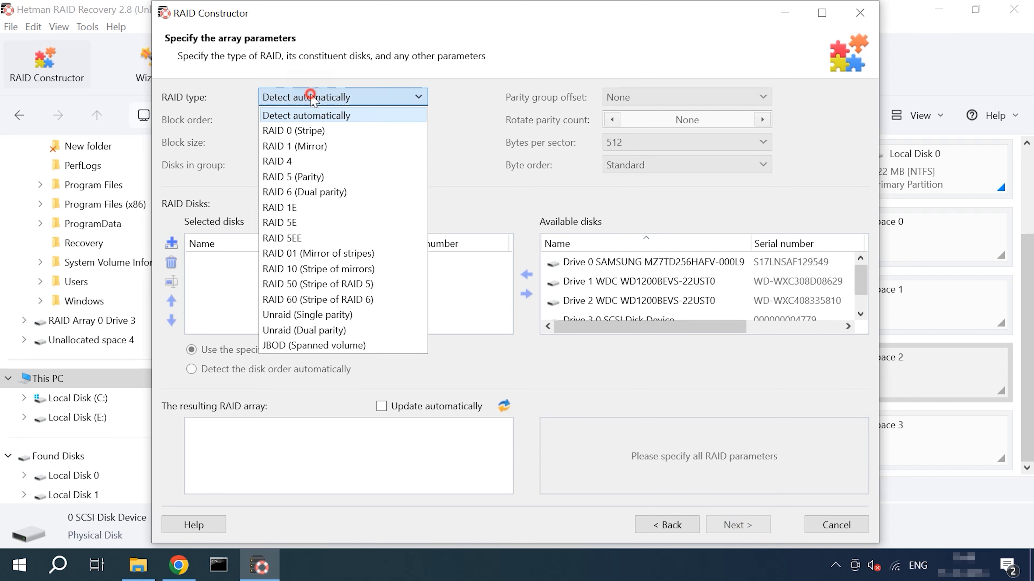
{"action": "left_click", "coordinate": [312, 147]}
- Add Drive 3 0 SCSI Disk Device and Drive 4 1 SCSI Disk Device to the array's selected disks
{"action": "scroll", "coordinate": [635, 289], "scroll_direction": "down", "scroll_amount": 1}
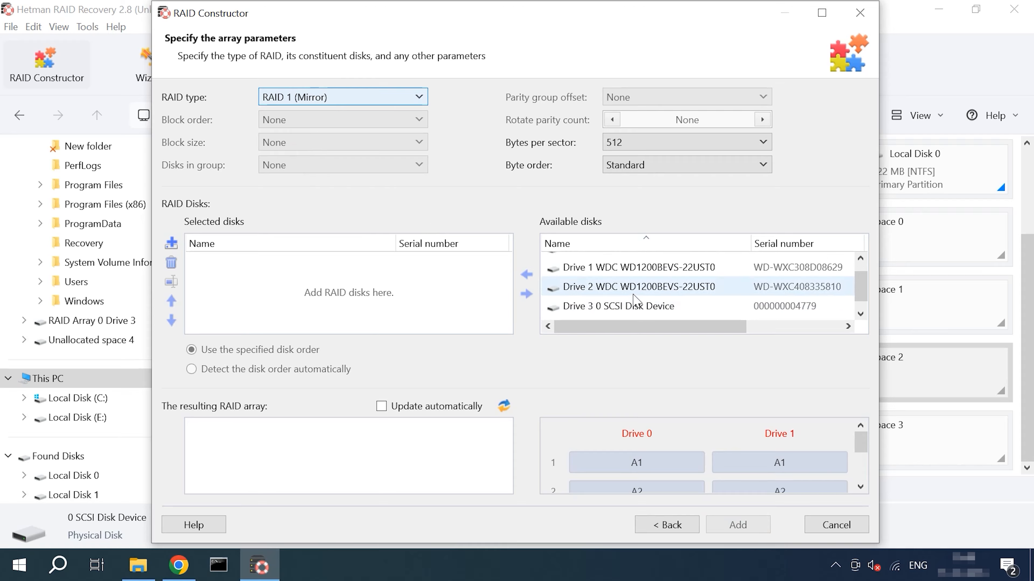
{"action": "left_click", "coordinate": [637, 301]}
{"action": "left_click", "coordinate": [527, 274]}
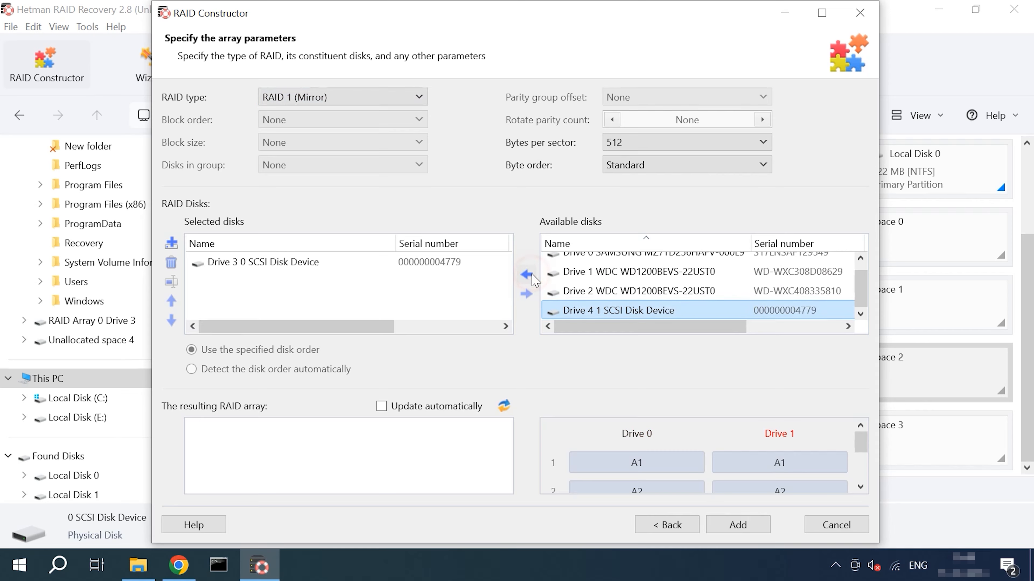
{"action": "left_click", "coordinate": [528, 274]}
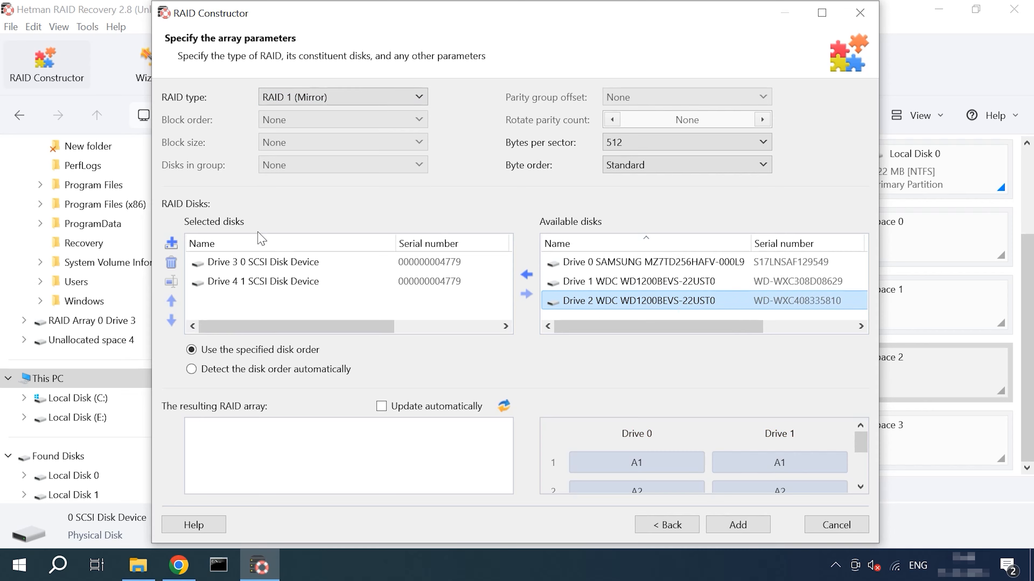
- Set the offset of Drive 3 0 SCSI Disk Device to 1069056 sectors in its RAID disk options
{"action": "left_click", "coordinate": [223, 262]}
{"action": "left_click", "coordinate": [171, 282]}
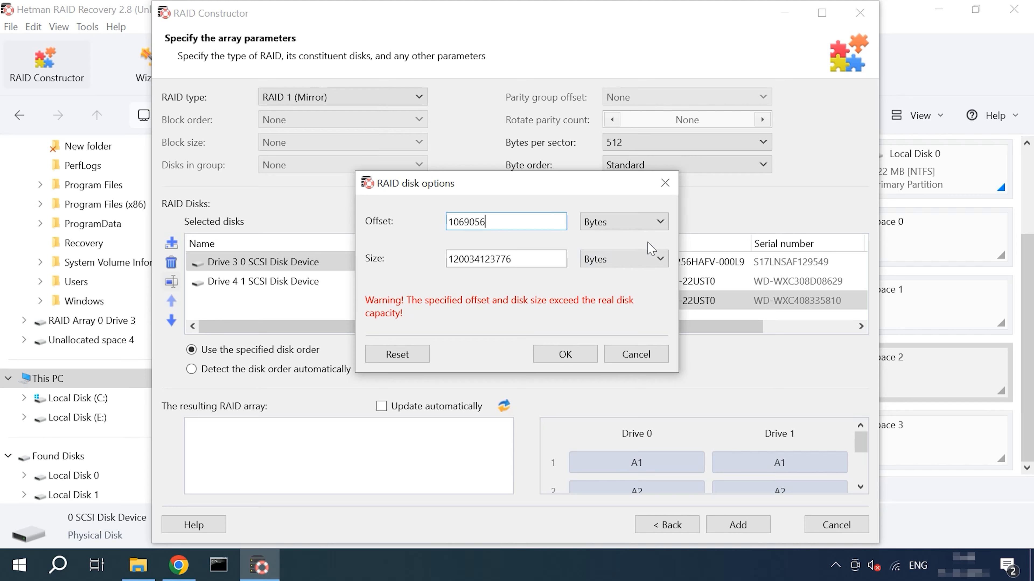
{"action": "left_click", "coordinate": [659, 221]}
{"action": "left_click", "coordinate": [615, 318]}
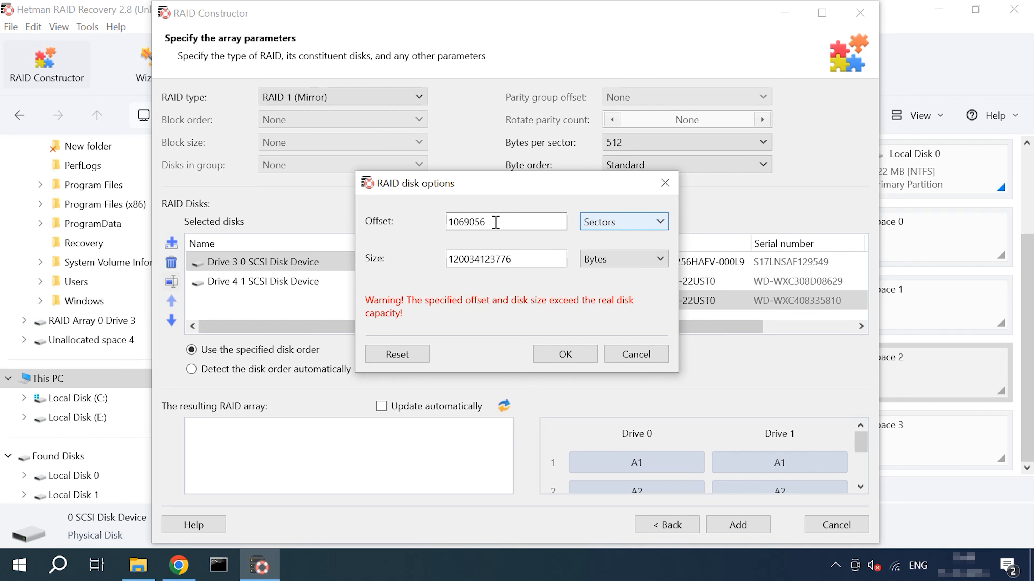
{"action": "left_click_drag", "start_coordinate": [496, 222], "coordinate": [427, 224]}
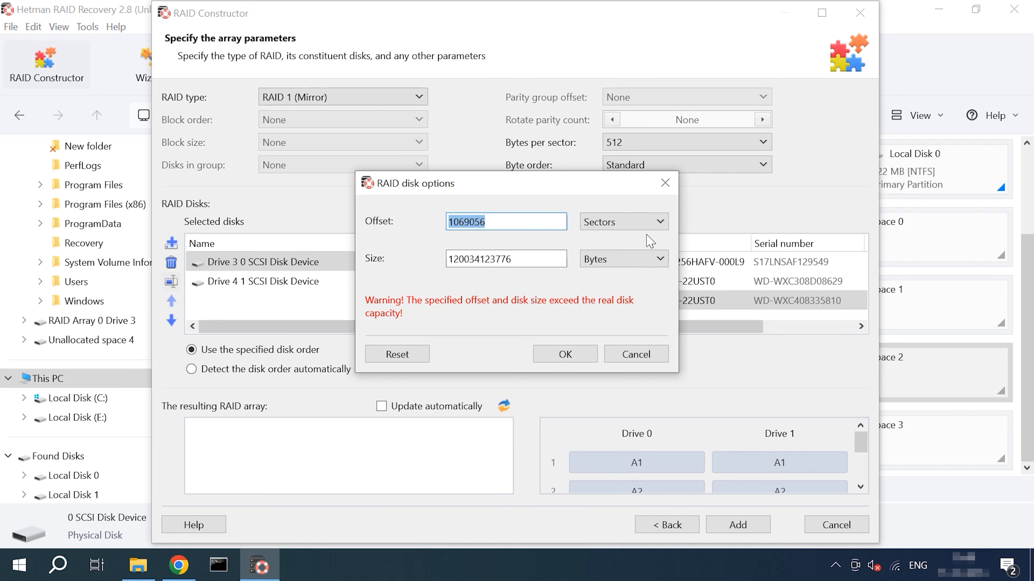
{"action": "left_click", "coordinate": [564, 358]}
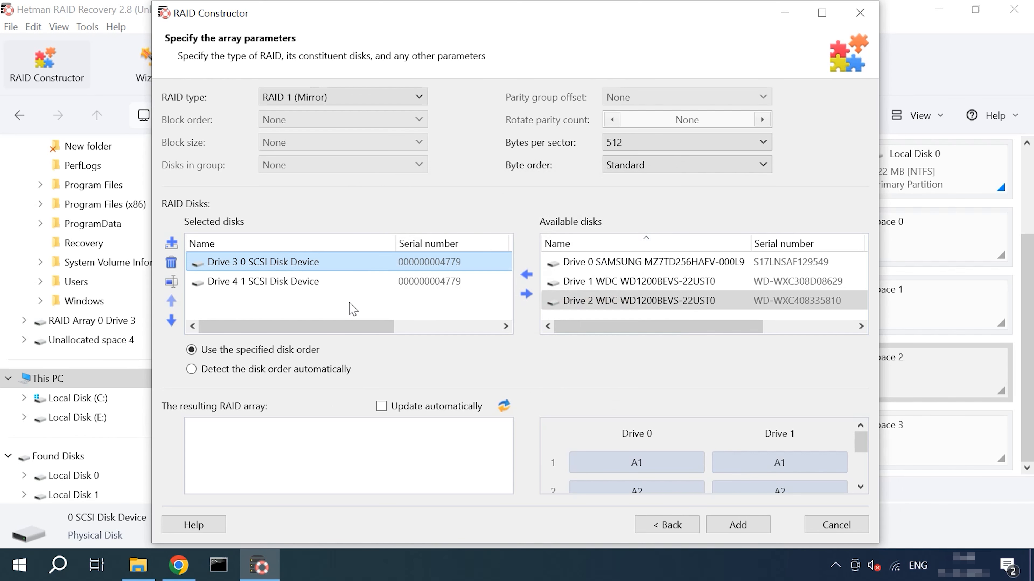
- Set the offset of Drive 4 1 SCSI Disk Device to 1069056 sectors in its RAID disk options
{"action": "left_click", "coordinate": [277, 281]}
{"action": "left_click", "coordinate": [171, 281]}
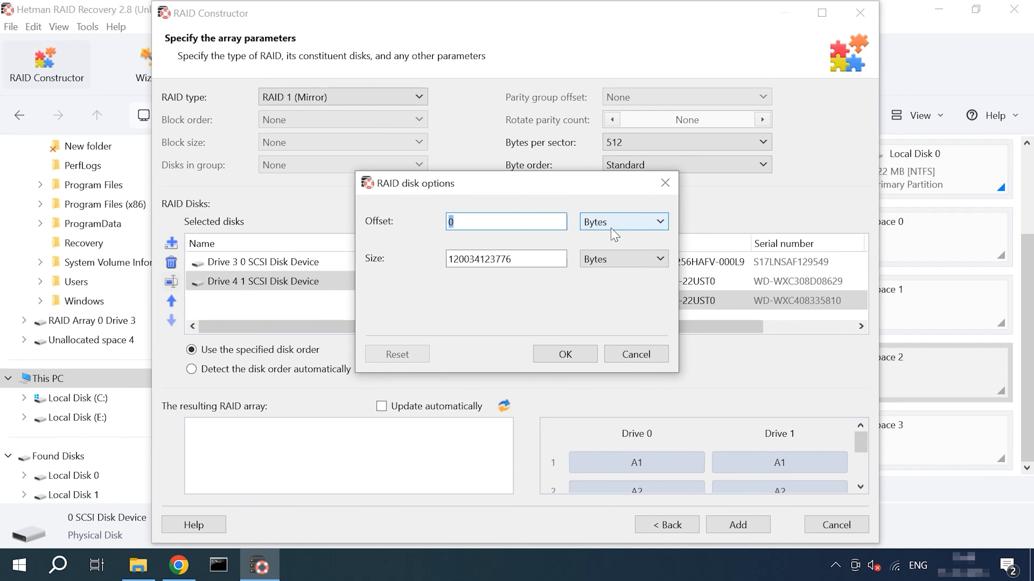
{"action": "type", "text": "10690560"}
{"action": "left_click", "coordinate": [501, 224]}
{"action": "key", "text": "BackSpace"}
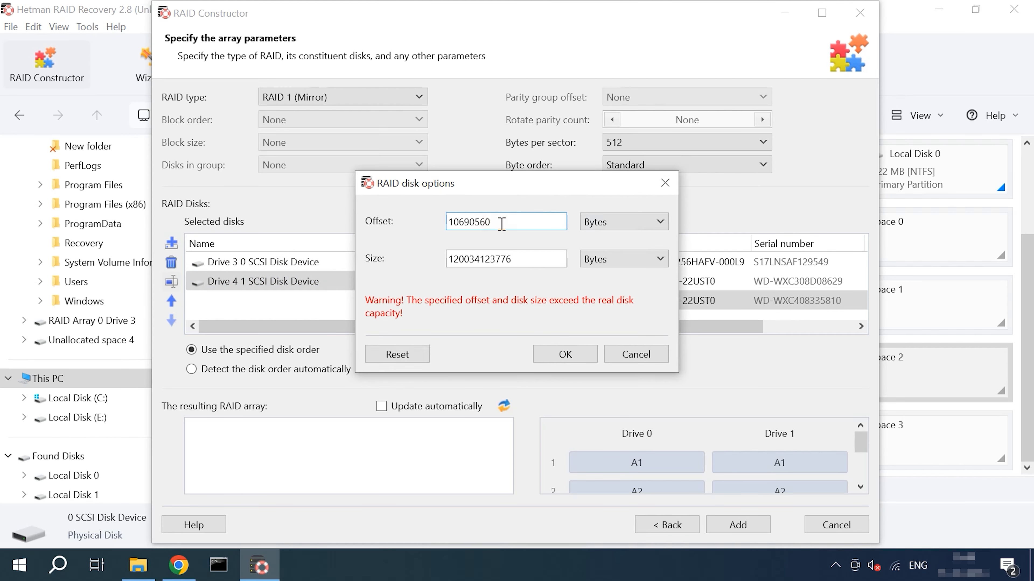
{"action": "left_click", "coordinate": [639, 222]}
{"action": "left_click", "coordinate": [628, 316]}
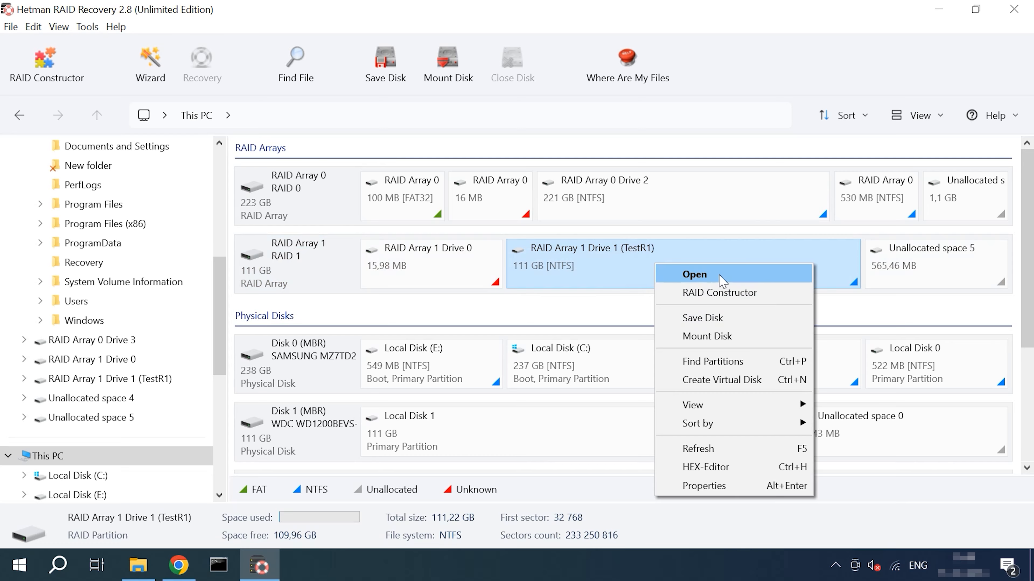
- Run a fast scan on the volume RAID Array 1 Drive 1 (TestR1) and open its GC folder
{"action": "left_click", "coordinate": [693, 275]}
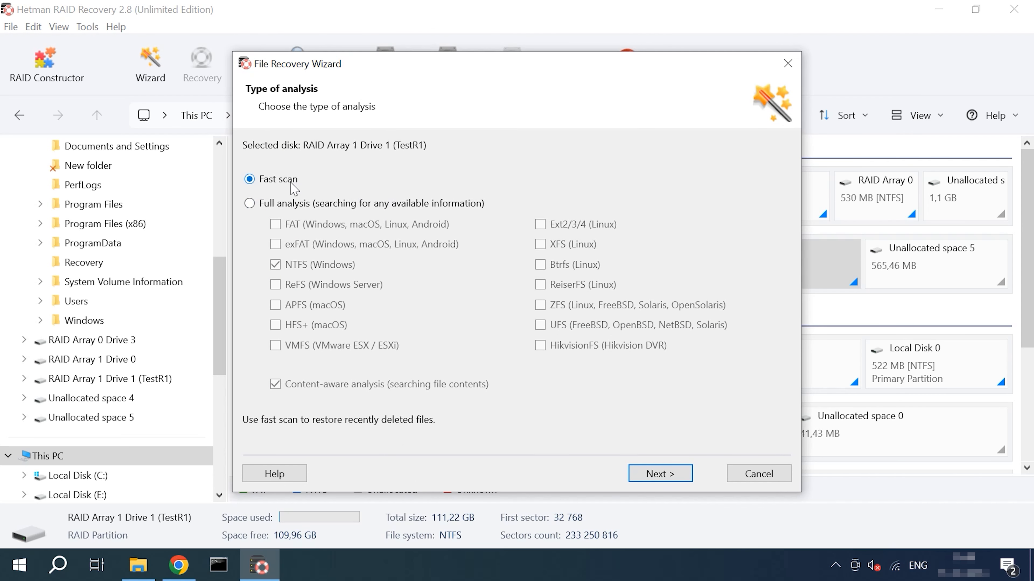
{"action": "left_click", "coordinate": [660, 475]}
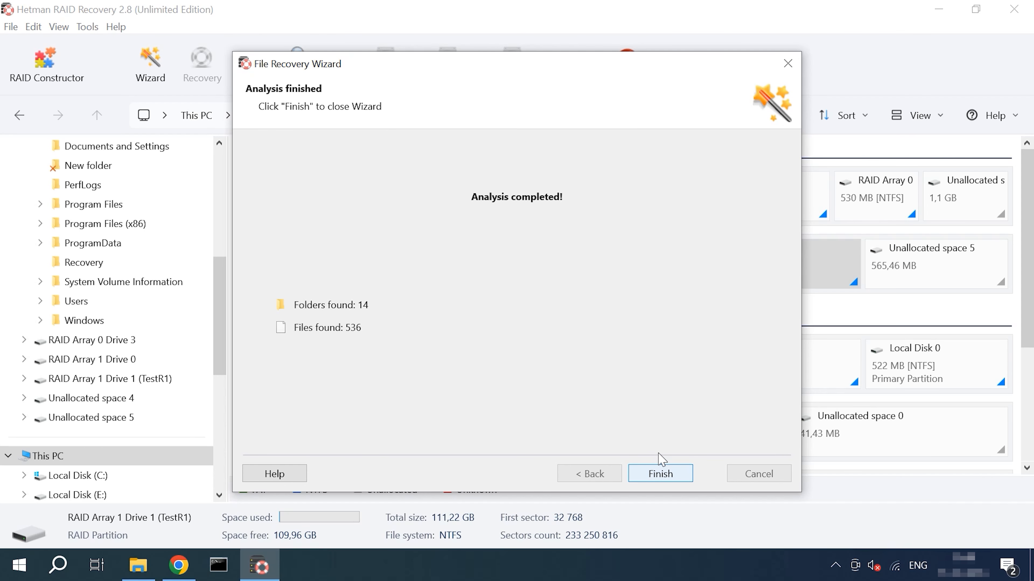
{"action": "left_click", "coordinate": [663, 477]}
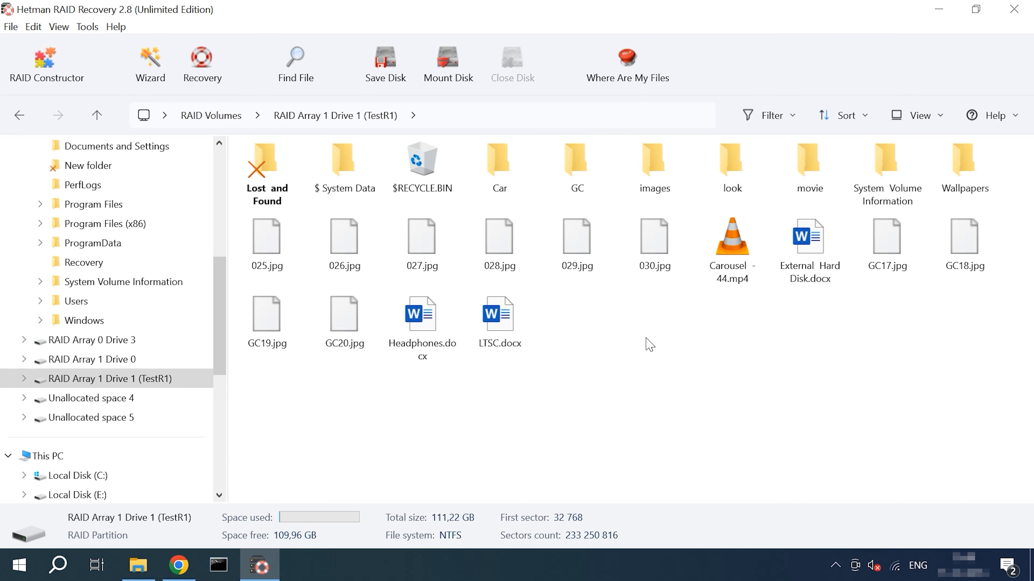
{"action": "left_click", "coordinate": [525, 188]}
{"action": "double_click", "coordinate": [594, 171]}
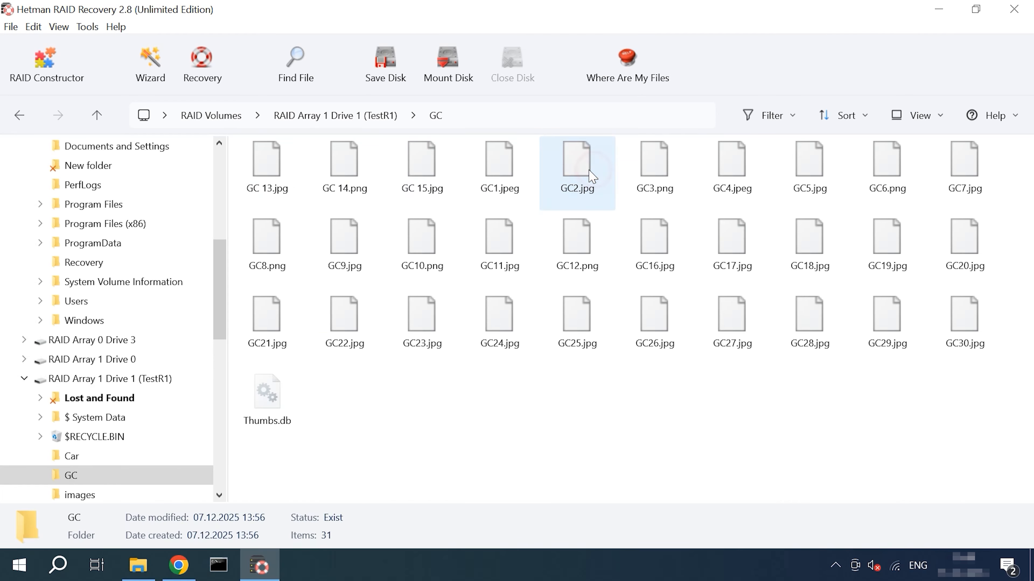
- Preview GC 13.jpg, GC3.png and GC27.jpg from the GC folder in full screen, closing each preview
{"action": "left_click", "coordinate": [267, 161]}
{"action": "right_click", "coordinate": [266, 161]}
{"action": "left_click", "coordinate": [372, 267]}
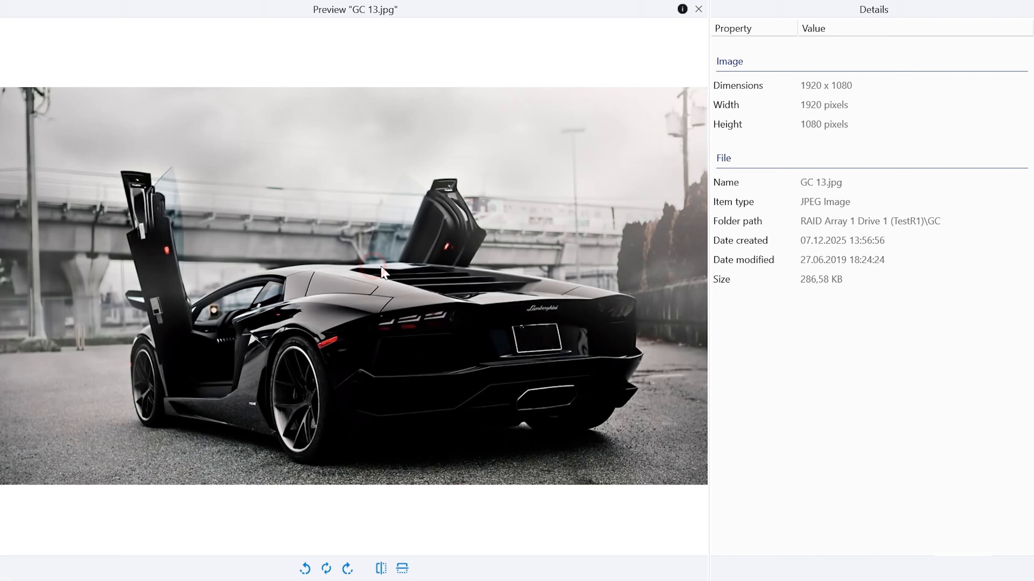
{"action": "left_click", "coordinate": [699, 10]}
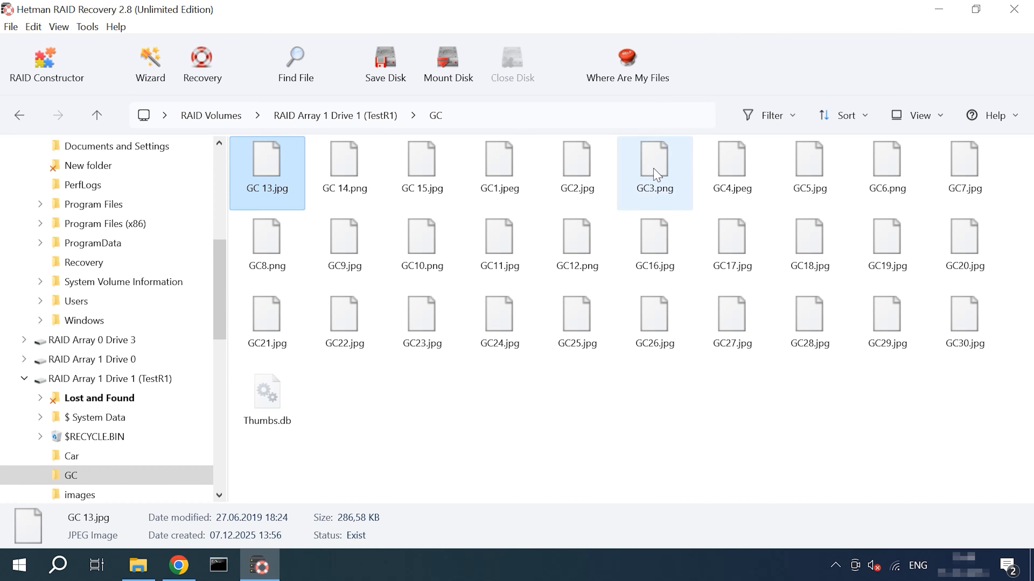
{"action": "right_click", "coordinate": [656, 175]}
{"action": "left_click", "coordinate": [724, 268]}
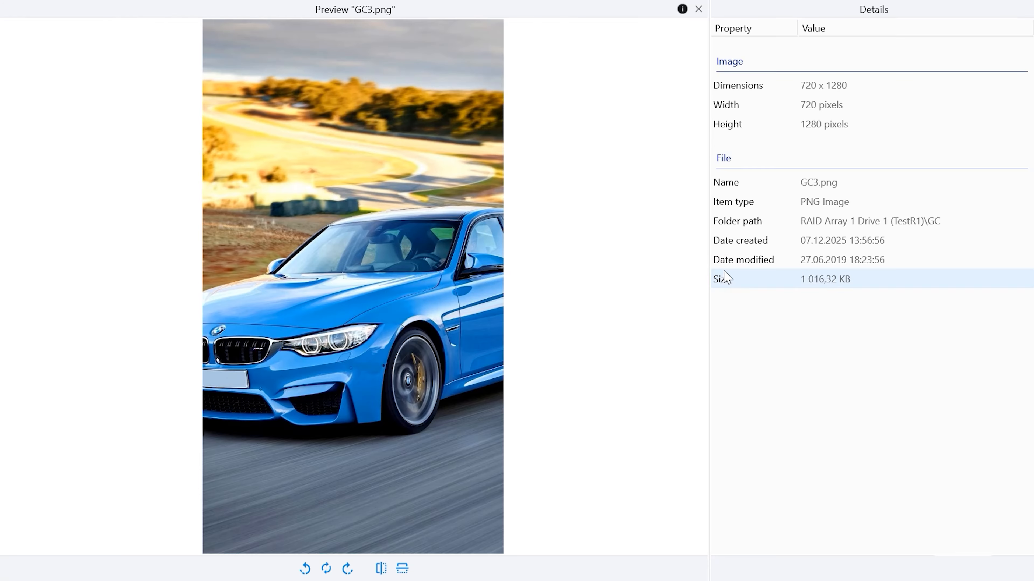
{"action": "left_click", "coordinate": [698, 10]}
{"action": "right_click", "coordinate": [727, 326]}
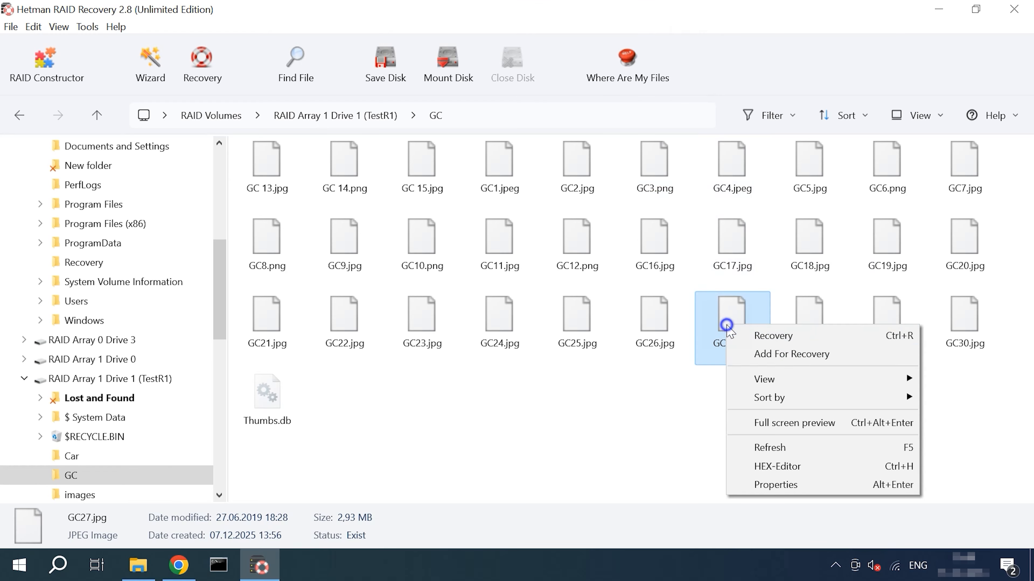
{"action": "left_click", "coordinate": [776, 423]}
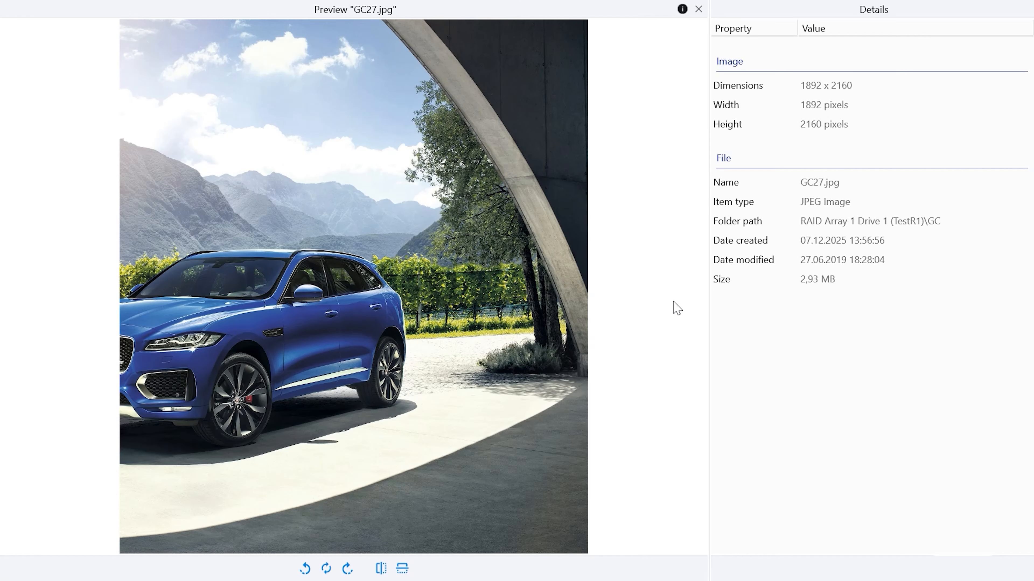
{"action": "left_click", "coordinate": [698, 10]}
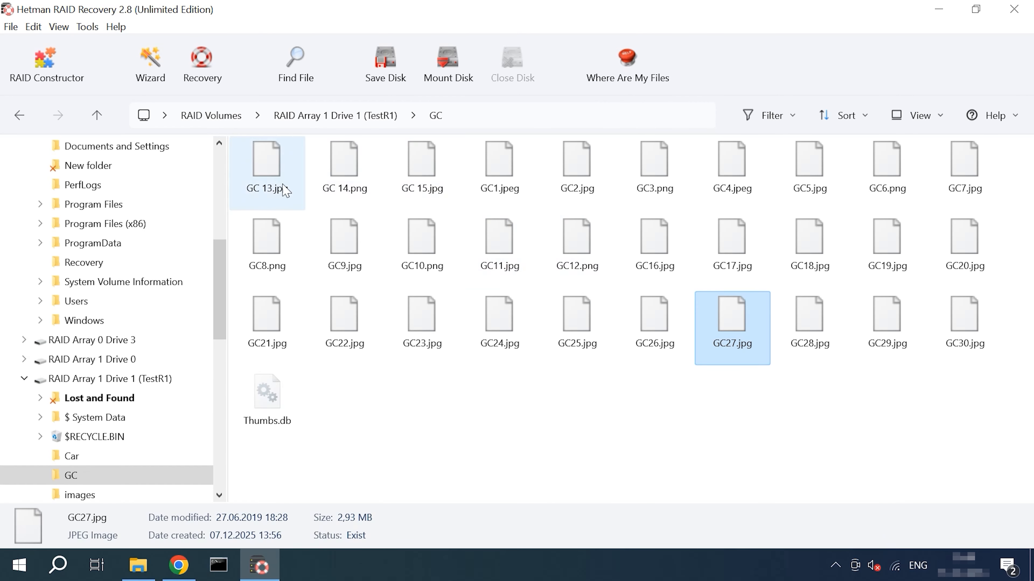
- Recover all images from GC 13.jpg through GC30.jpg to the hard disk folder C:\Restored Files\2
{"action": "left_click", "coordinate": [266, 186]}
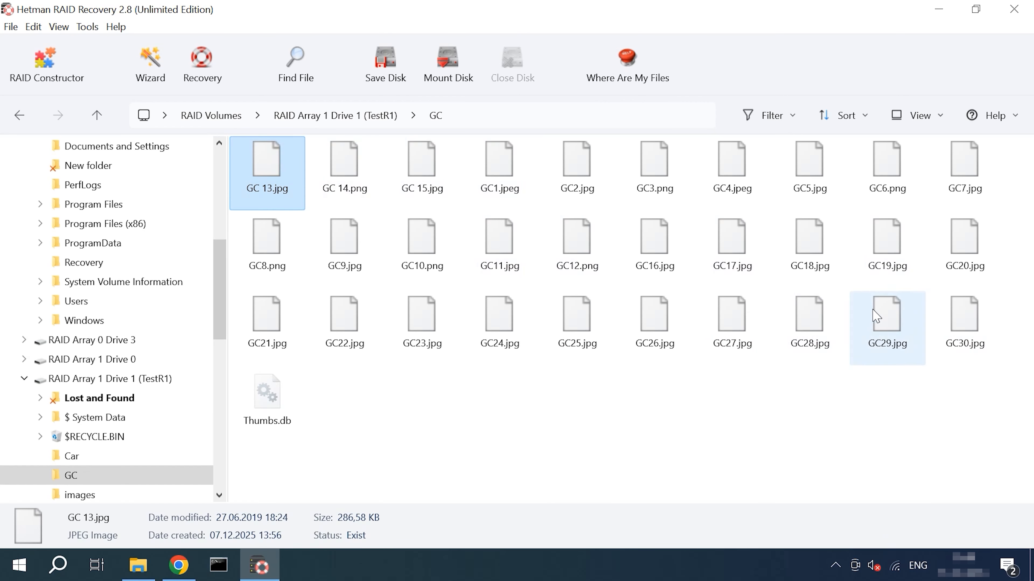
{"action": "left_click", "coordinate": [962, 322], "text": "shift"}
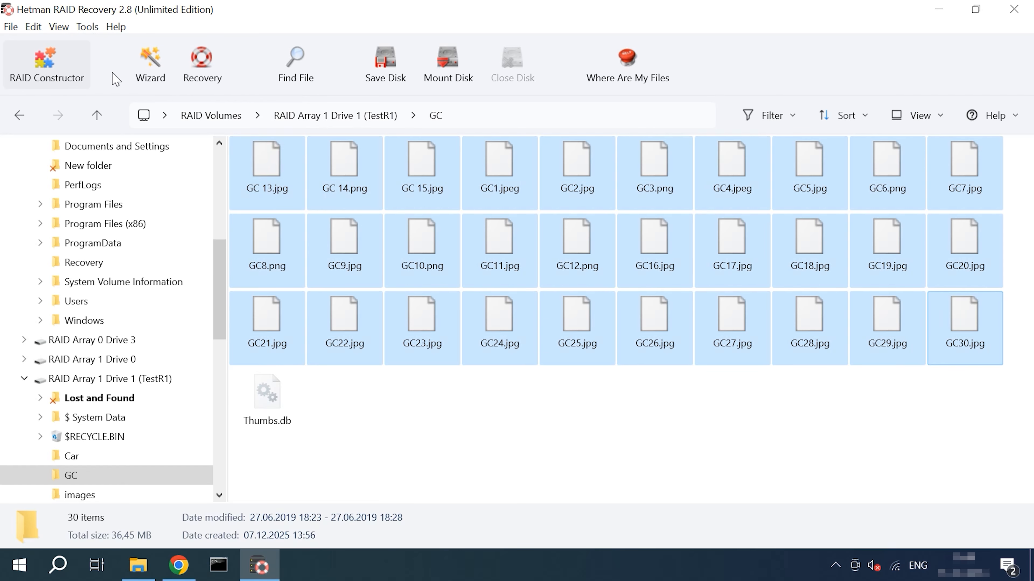
{"action": "left_click", "coordinate": [215, 77]}
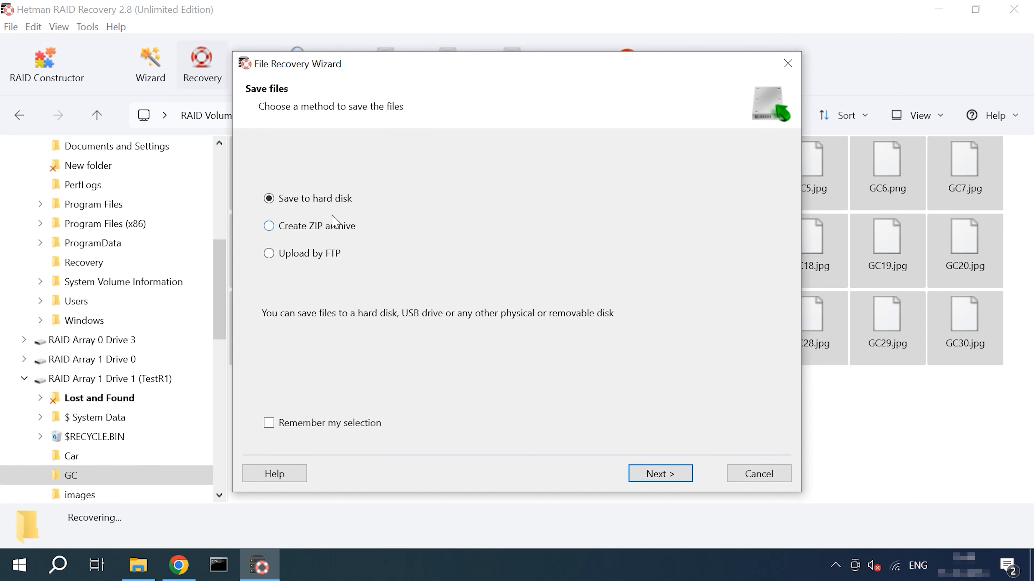
{"action": "left_click", "coordinate": [670, 473]}
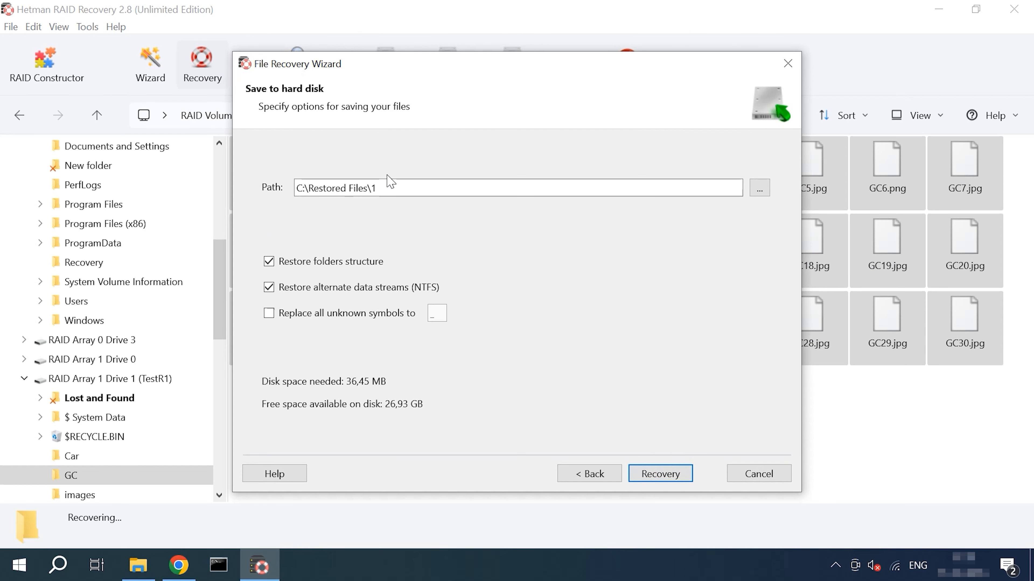
{"action": "double_click", "coordinate": [372, 188]}
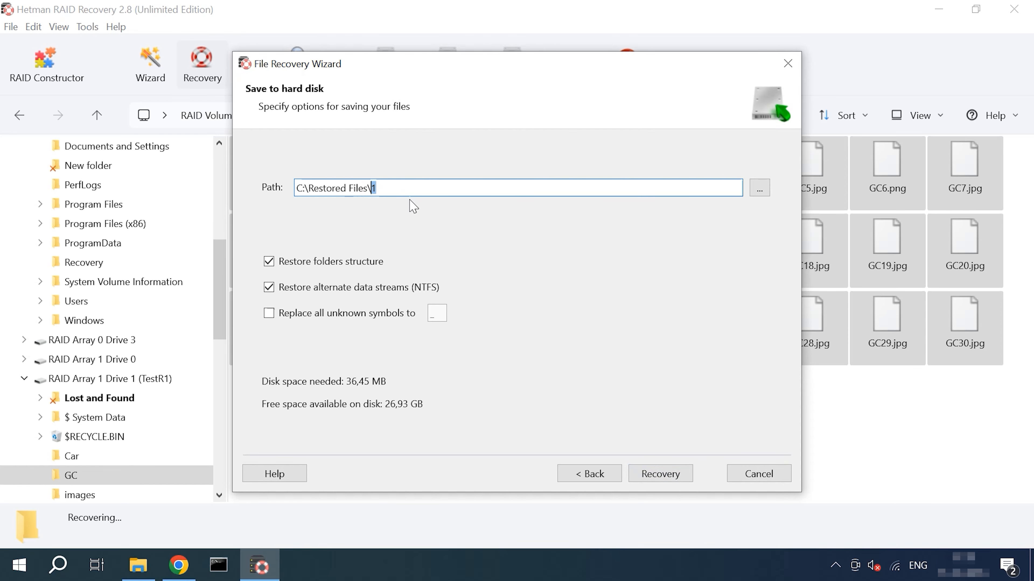
{"action": "type", "text": "2"}
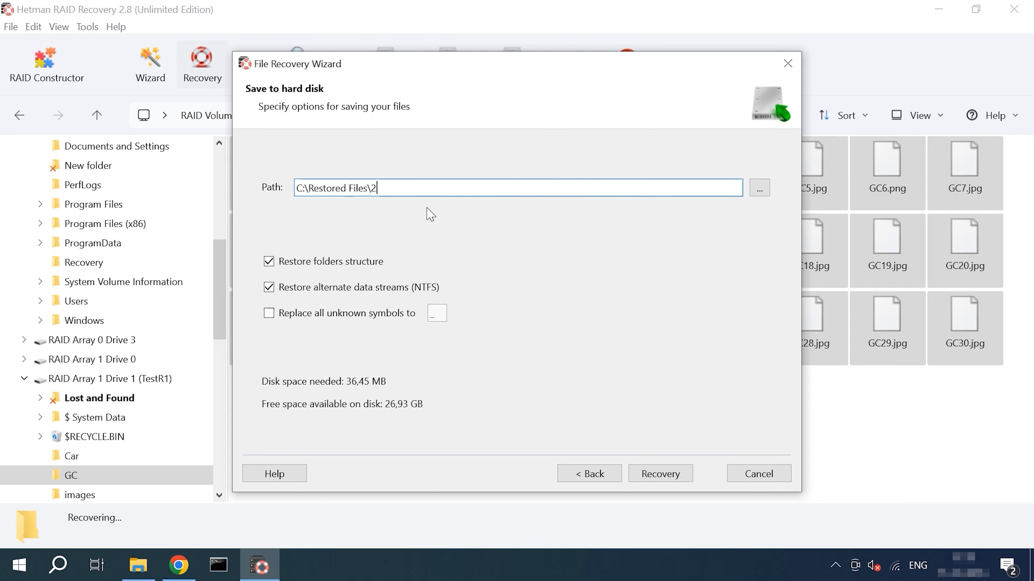
{"action": "left_click", "coordinate": [666, 478]}
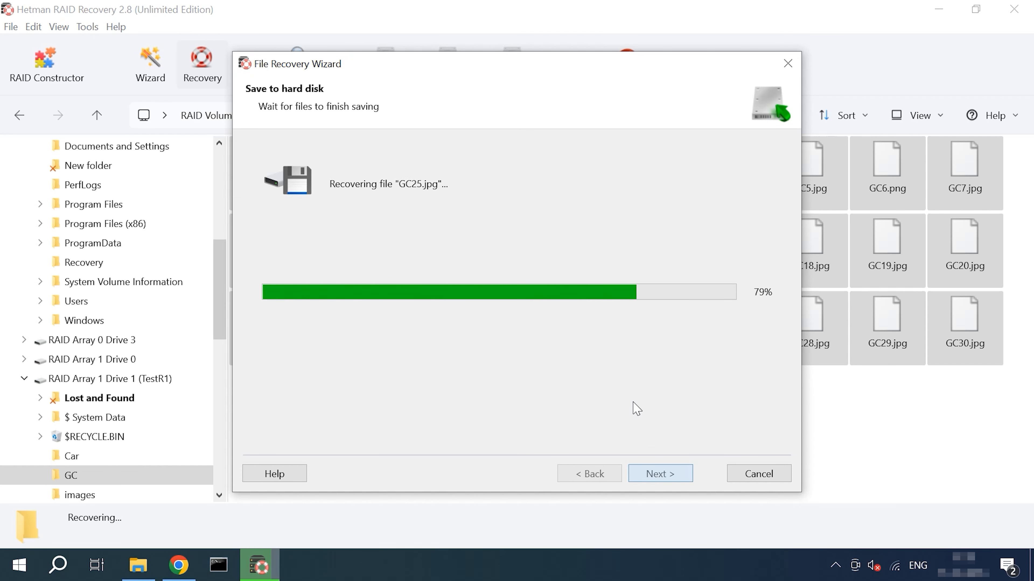
{"action": "left_click", "coordinate": [660, 474]}
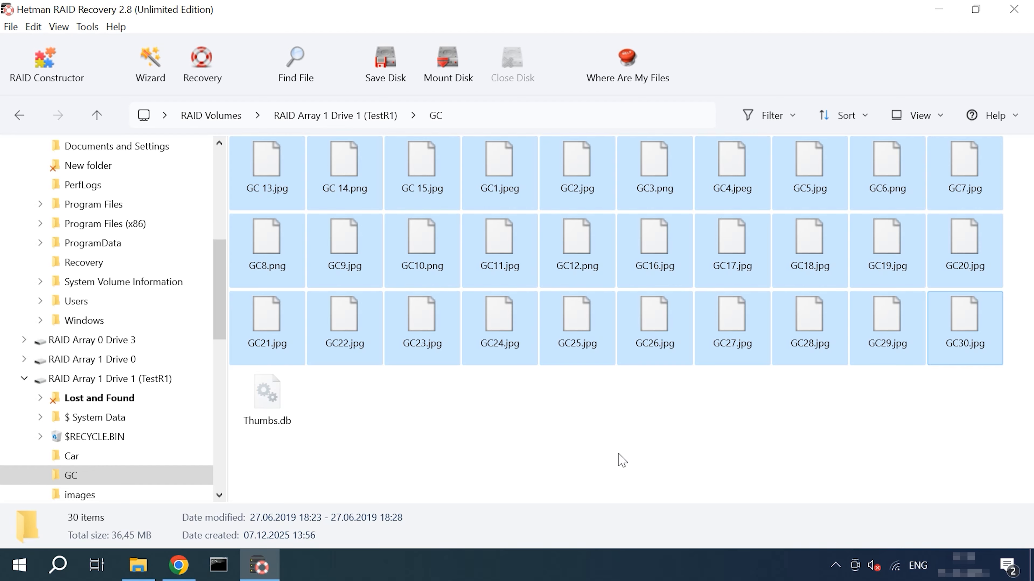
- Switch to File Explorer and open folder 2 in Restored Files to check the recovered images
{"action": "left_click", "coordinate": [138, 565]}
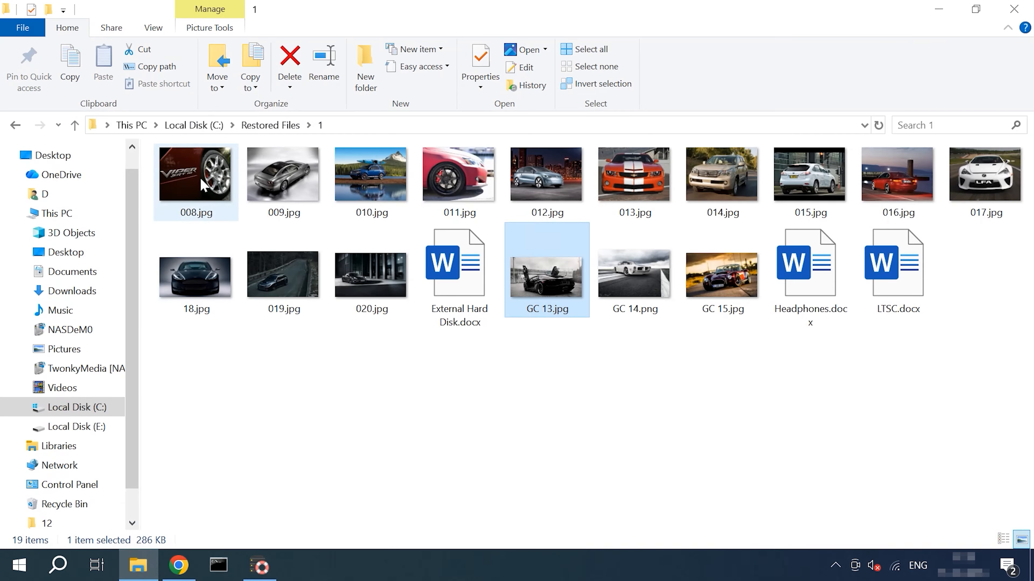
{"action": "left_click", "coordinate": [269, 130]}
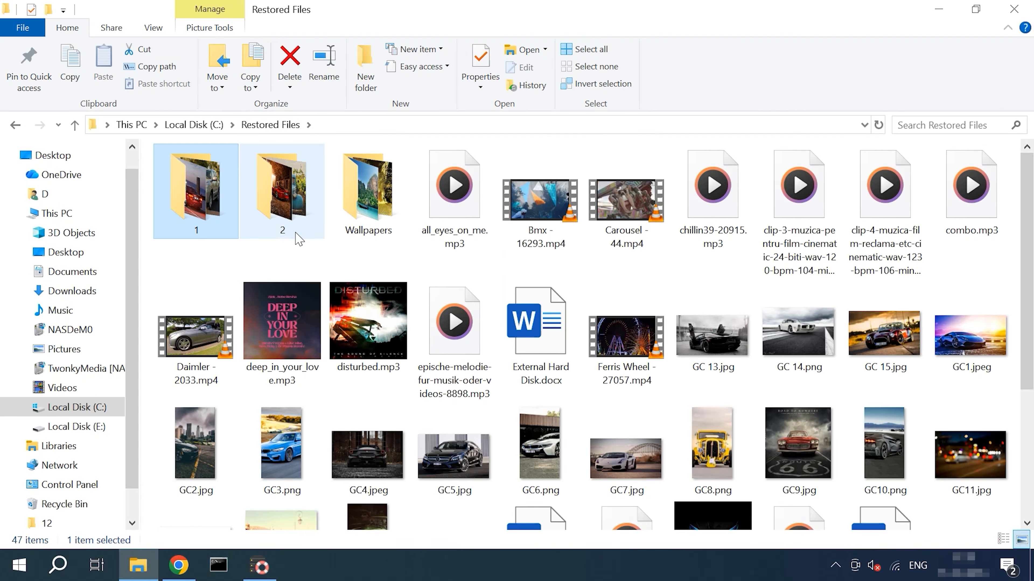
{"action": "left_click", "coordinate": [299, 231]}
{"action": "double_click", "coordinate": [299, 230]}
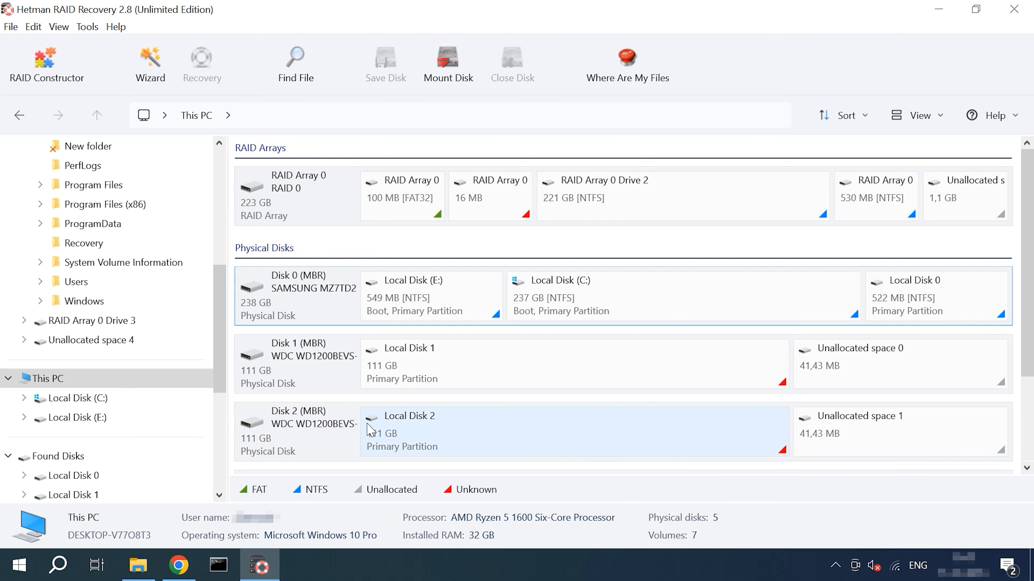
- Open physical Disk 3 (0 SCSI Disk Device) in the HEX-Editor and maximize the editor
{"action": "scroll", "coordinate": [368, 429], "scroll_direction": "down", "scroll_amount": 3}
{"action": "left_click", "coordinate": [301, 368]}
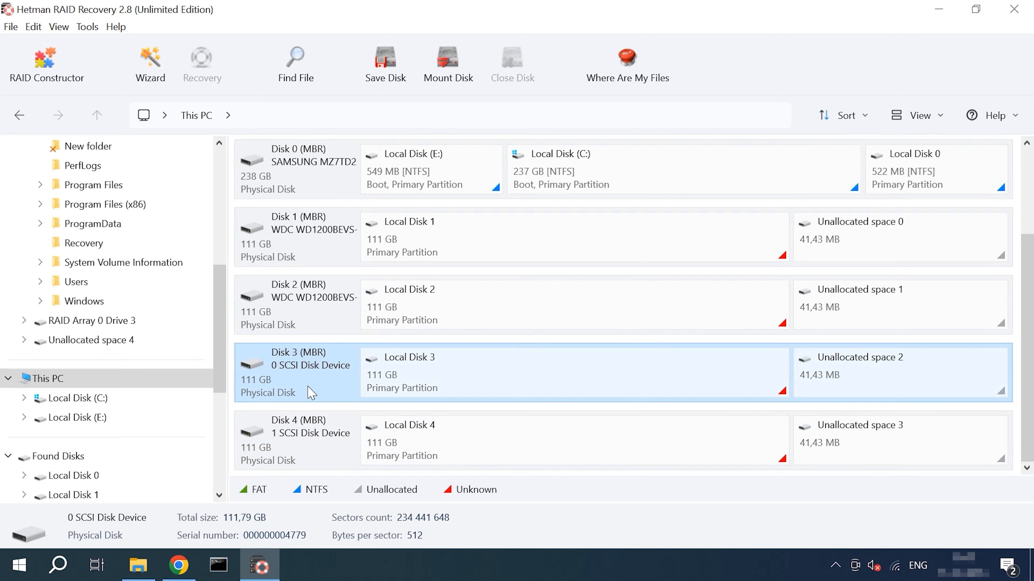
{"action": "right_click", "coordinate": [317, 392]}
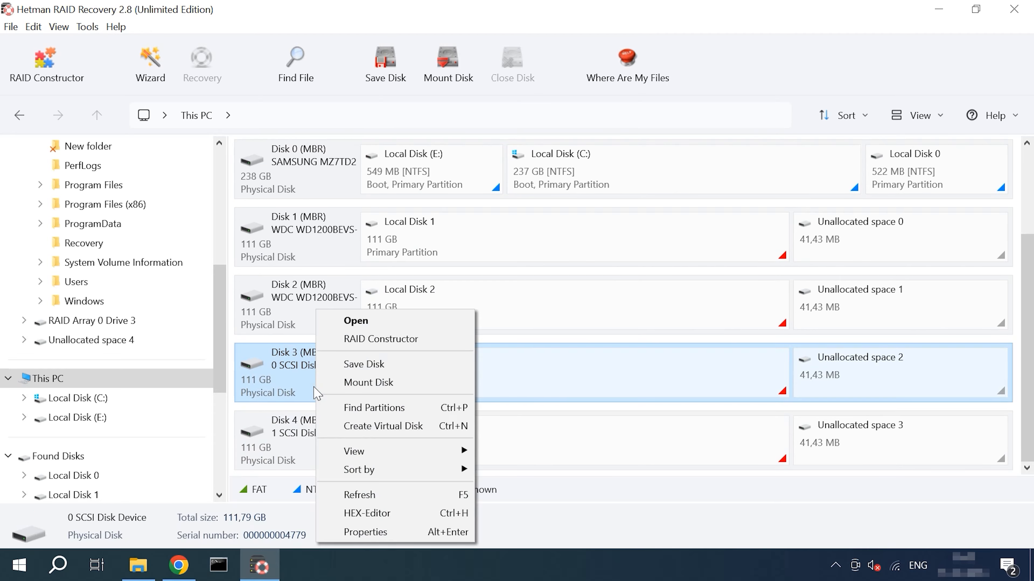
{"action": "left_click", "coordinate": [388, 518]}
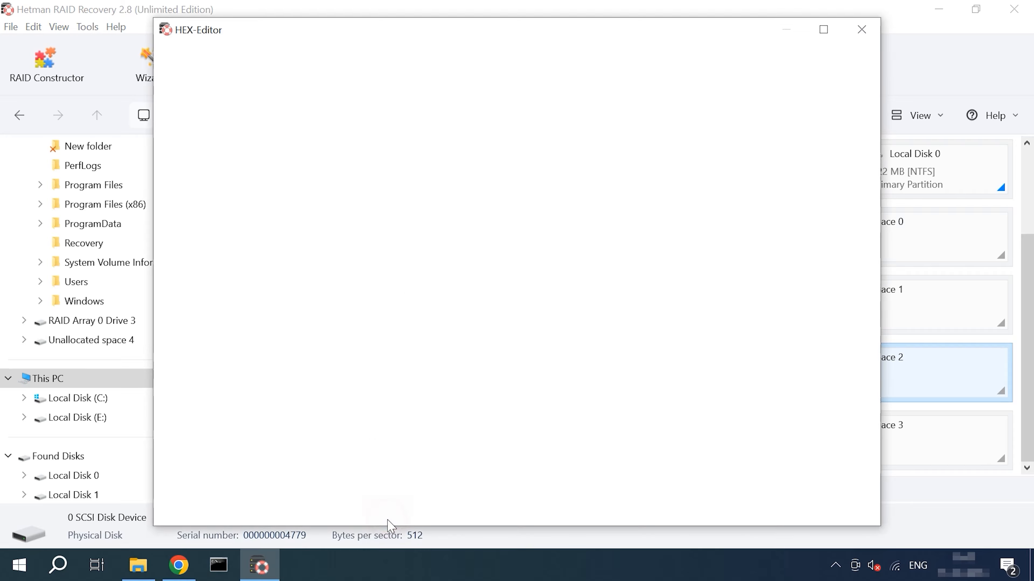
{"action": "left_click", "coordinate": [823, 30]}
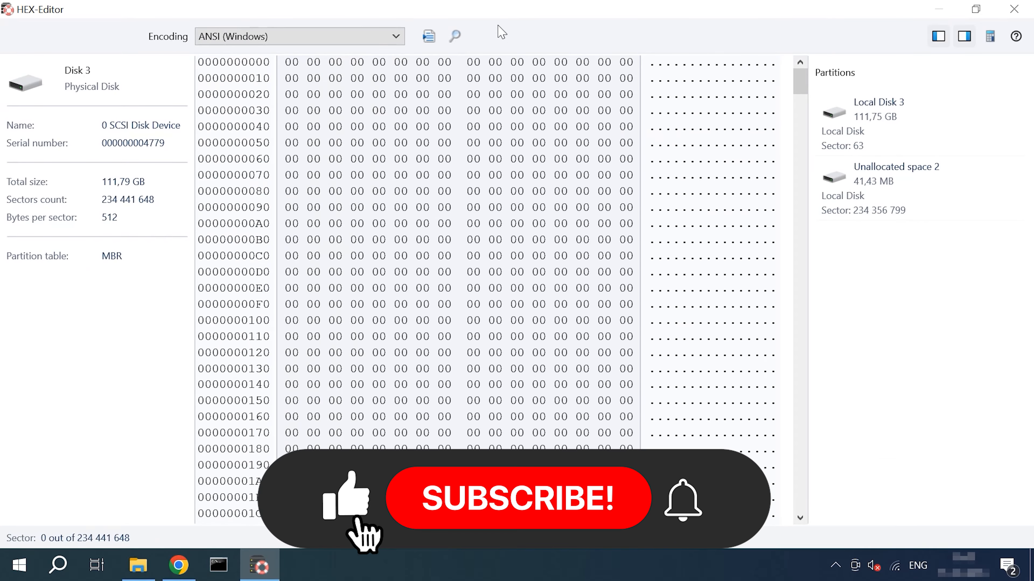
- Prepare a search for a HEX value on Disk 3
{"action": "left_click", "coordinate": [458, 37]}
{"action": "left_click", "coordinate": [772, 131]}
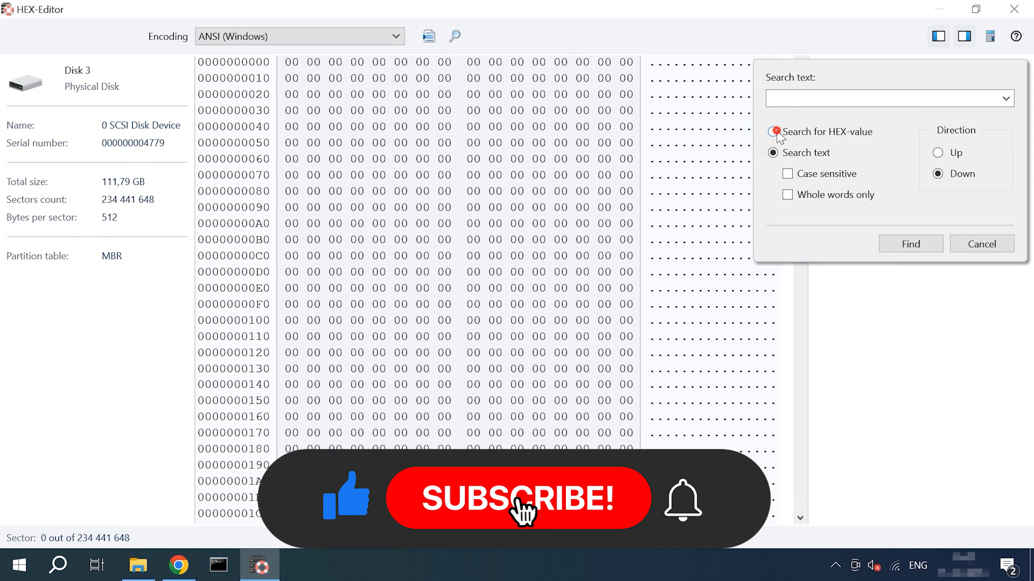
{"action": "left_click", "coordinate": [782, 99]}
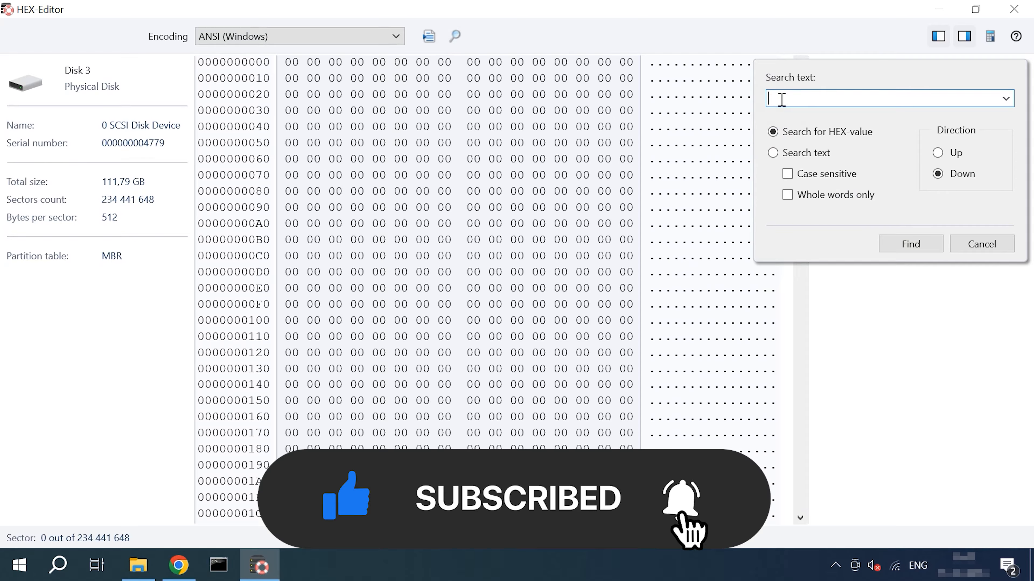